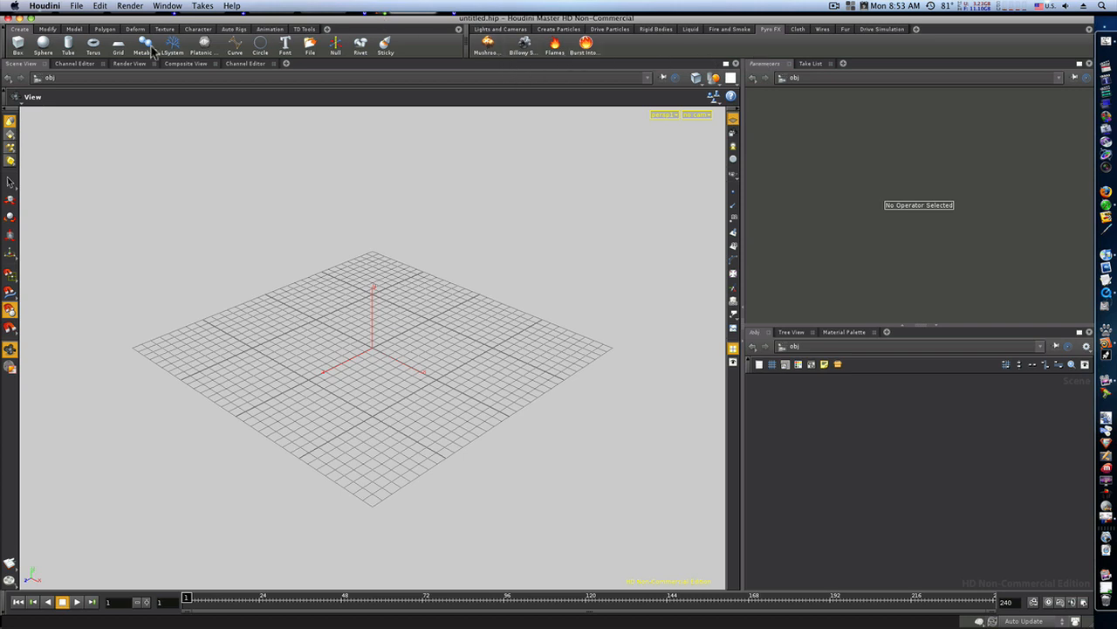
click(71, 30)
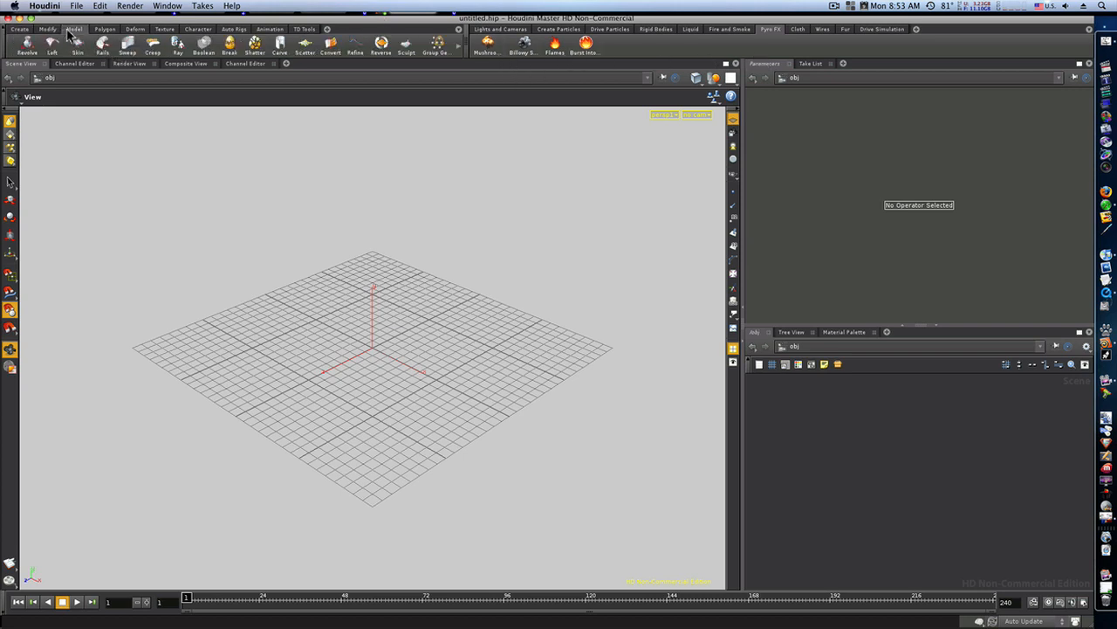
click(102, 29)
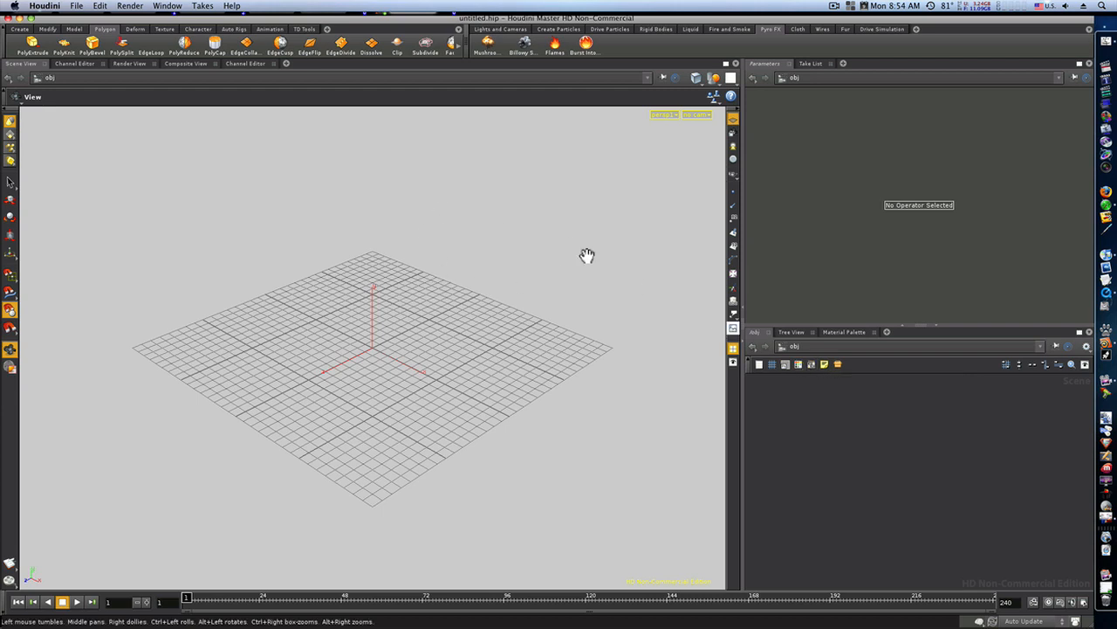
Step: Quit and relaunch Houdini, and close the help page that comes up over the empty scene
click(45, 6)
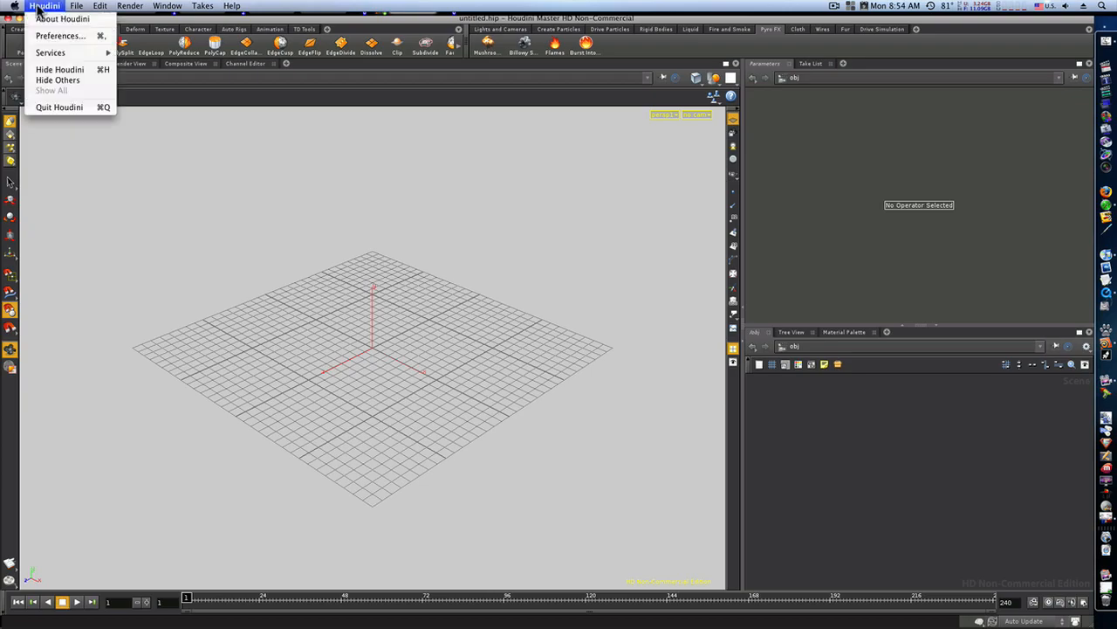
click(54, 106)
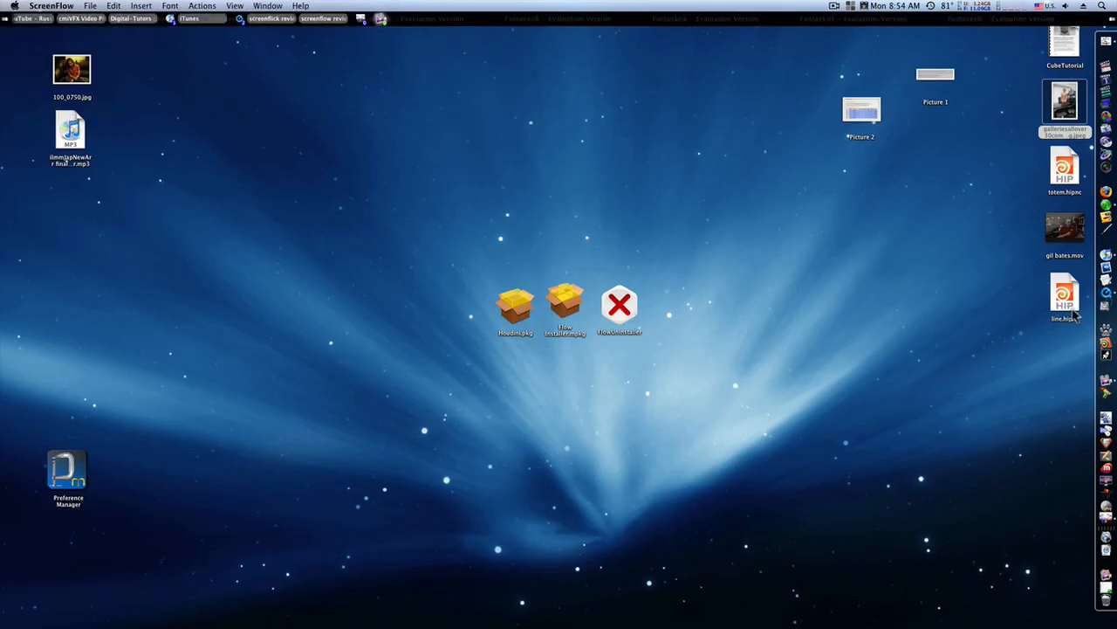
click(1106, 346)
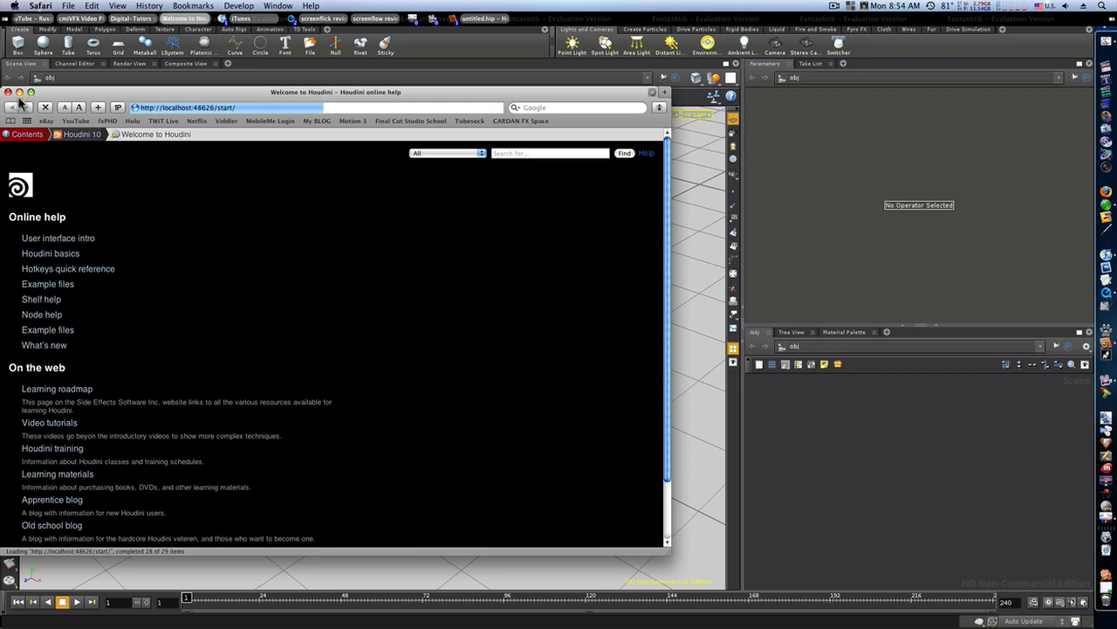
click(8, 92)
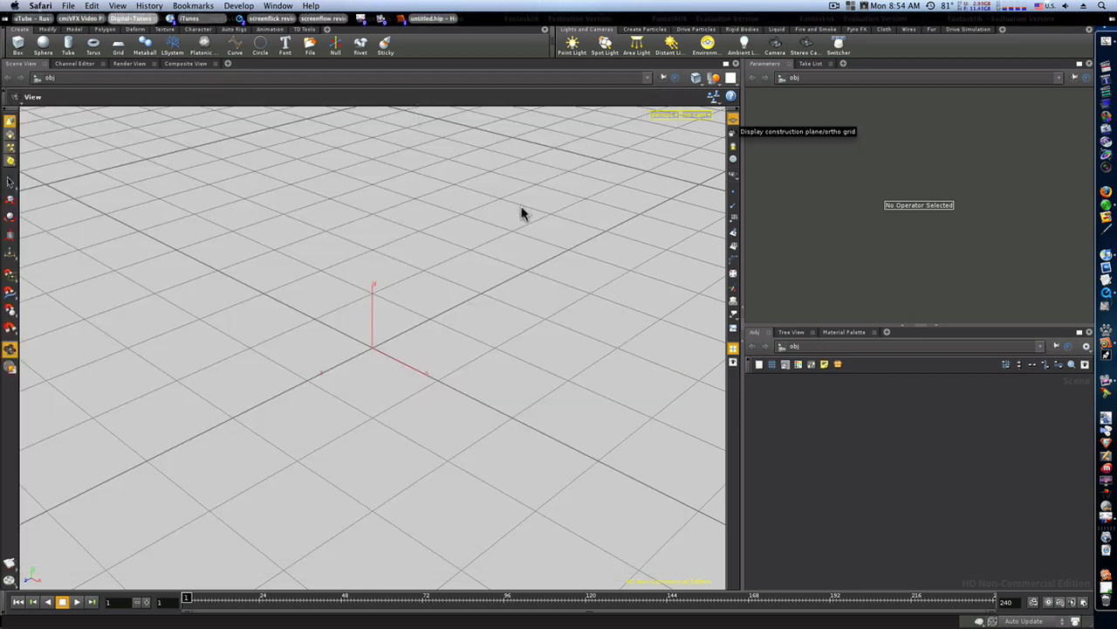
click(512, 253)
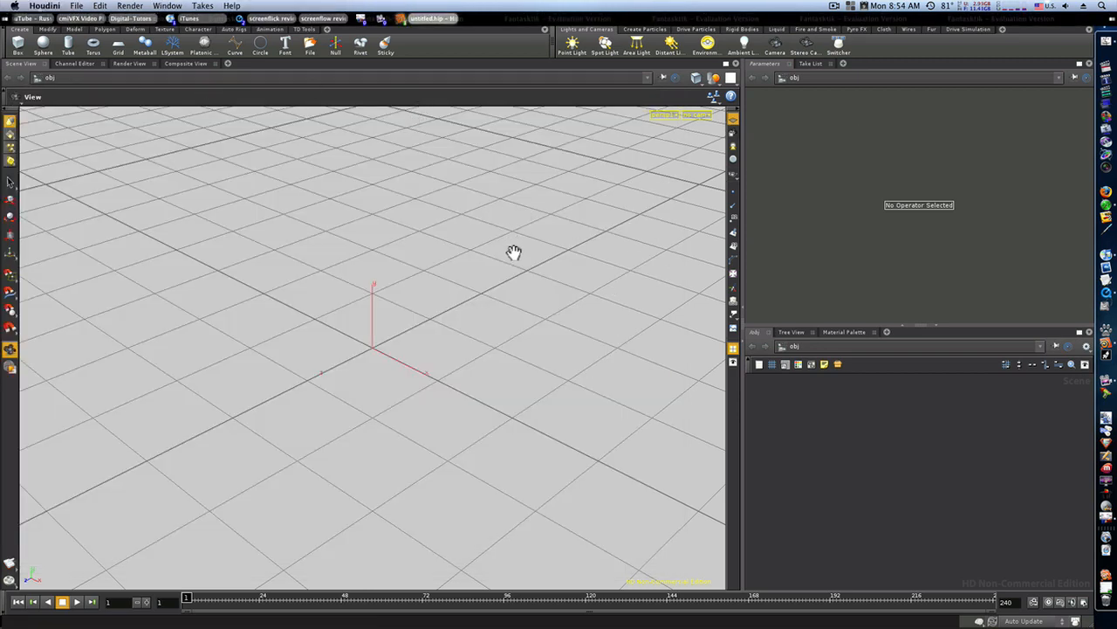
Step: Create a platonic solid at the origin and set its solid type to Utah Teapot
right_drag(514, 252, 21, 359)
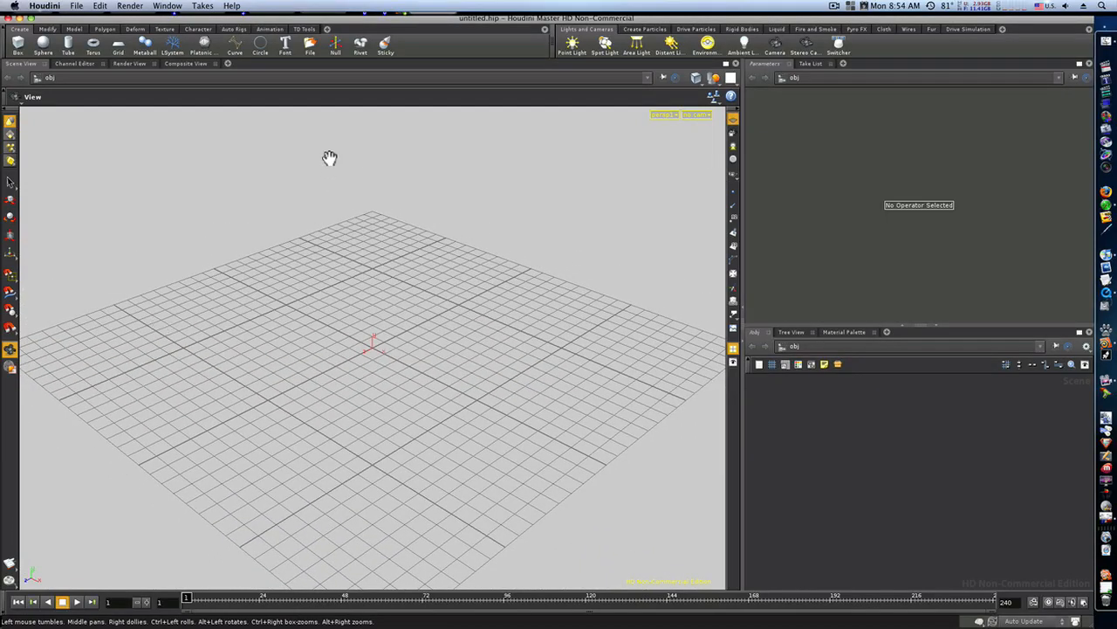
click(203, 44)
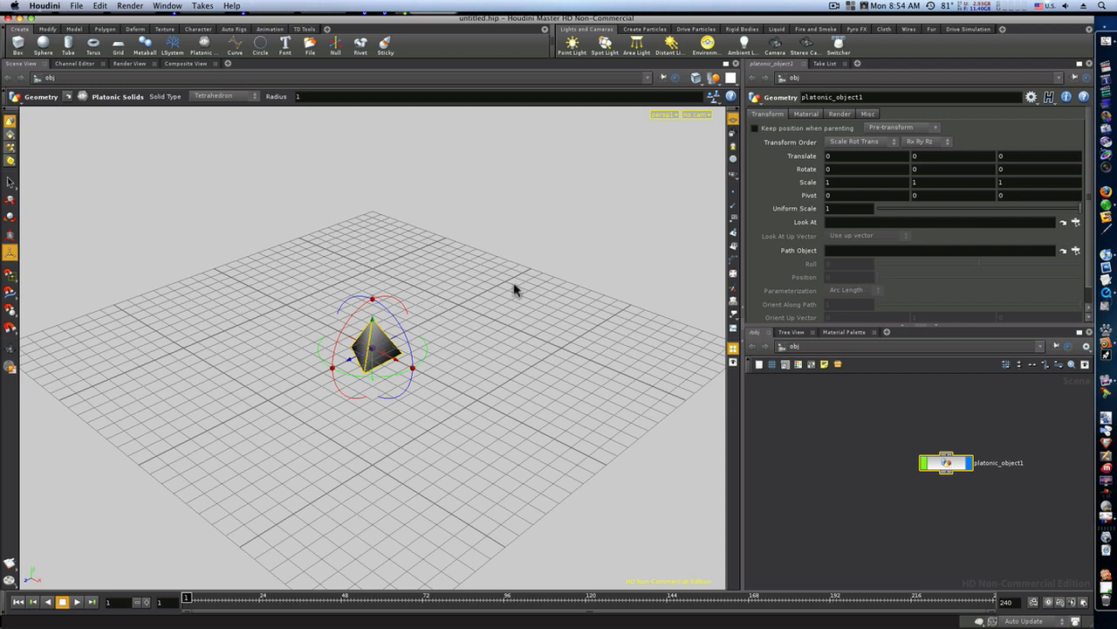
click(233, 98)
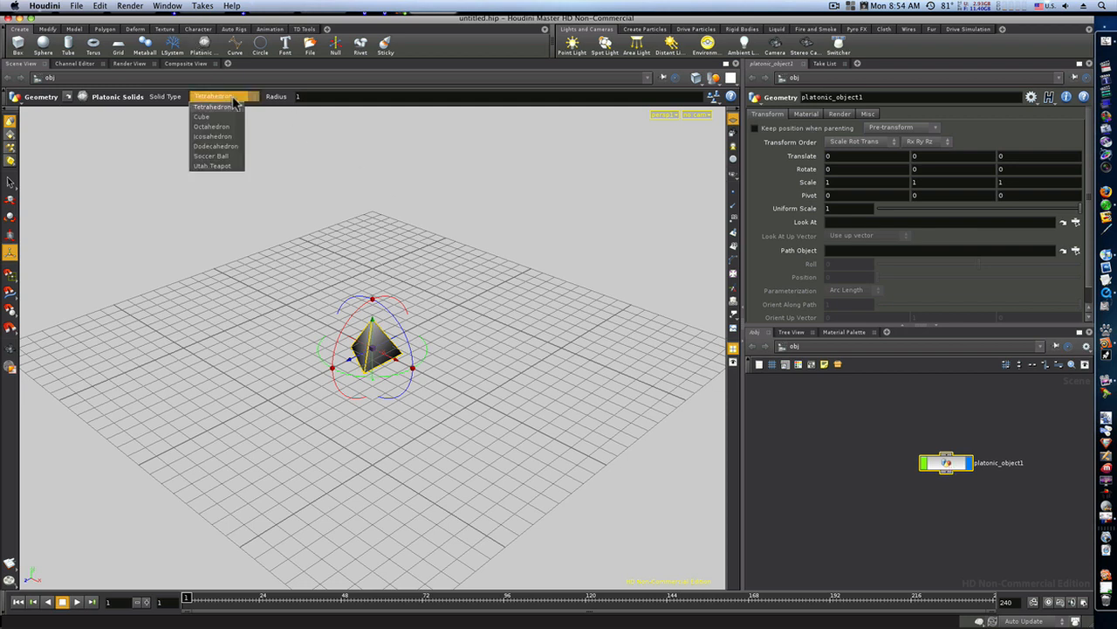
click(218, 166)
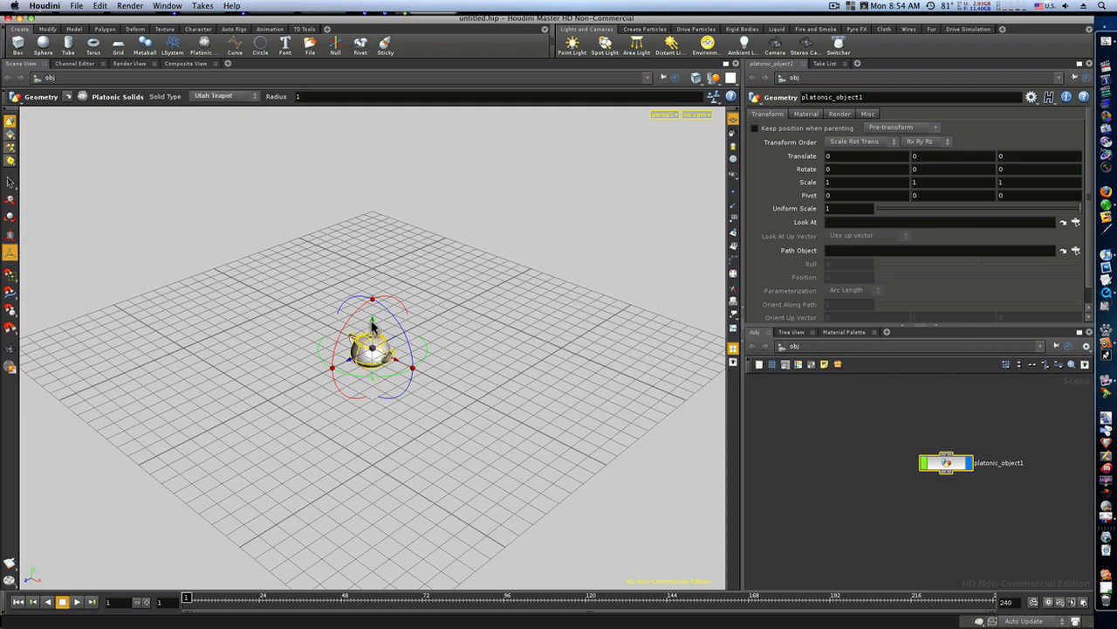
Step: Raise the teapot about 1.17 units along Y and scale it to 4.1 on all three axes
drag(371, 326, 372, 292)
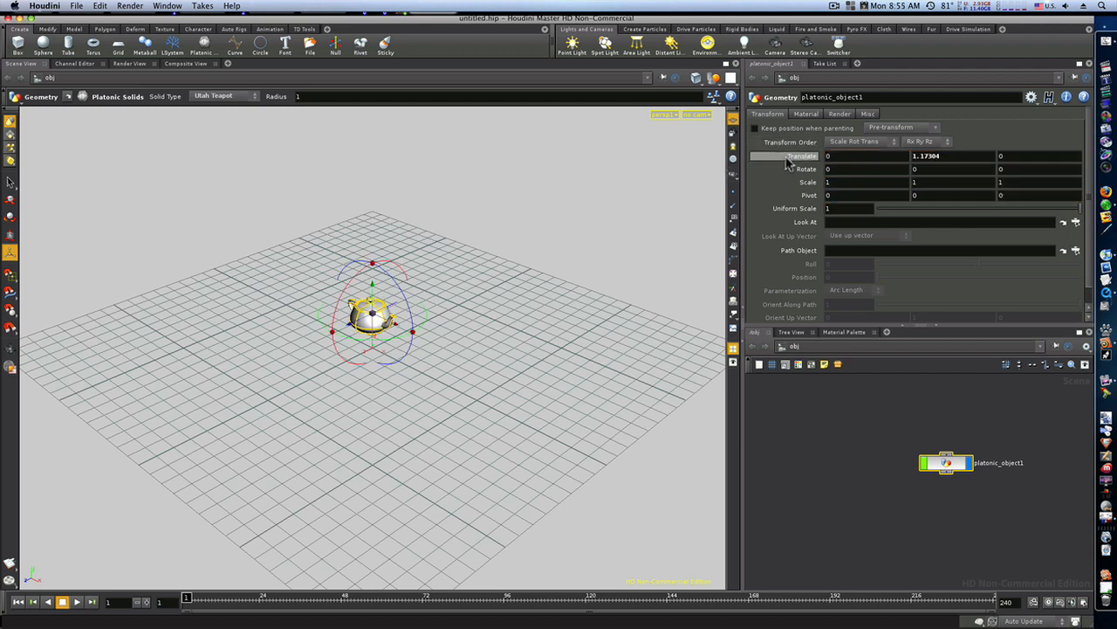
middle_drag(801, 182, 946, 189)
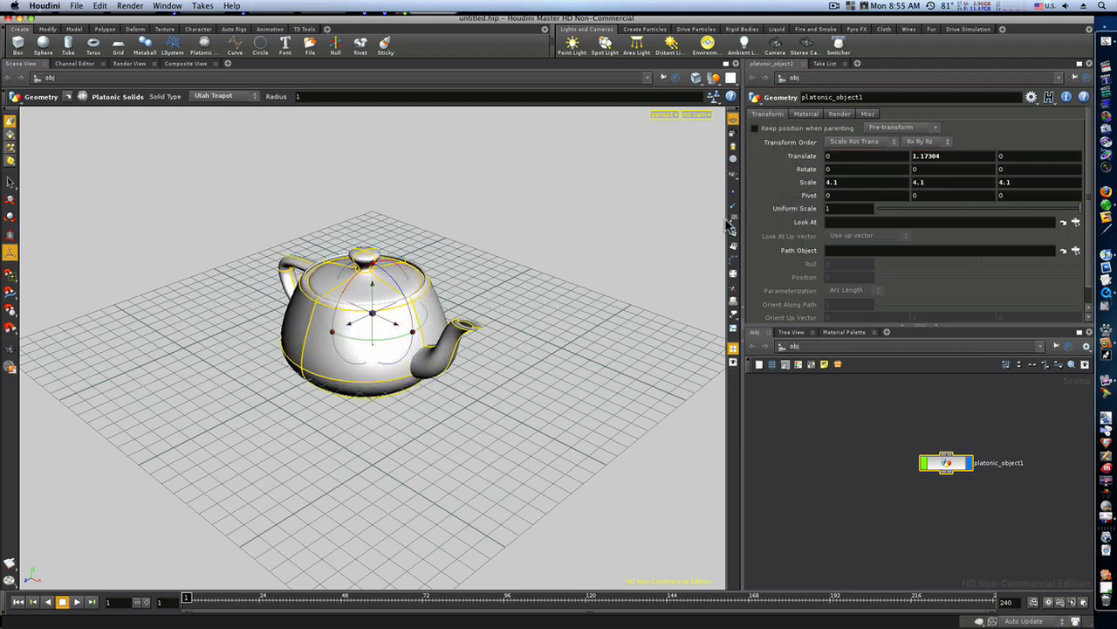
Step: Create a circle at the origin and turn off the display of the teapot object
click(260, 47)
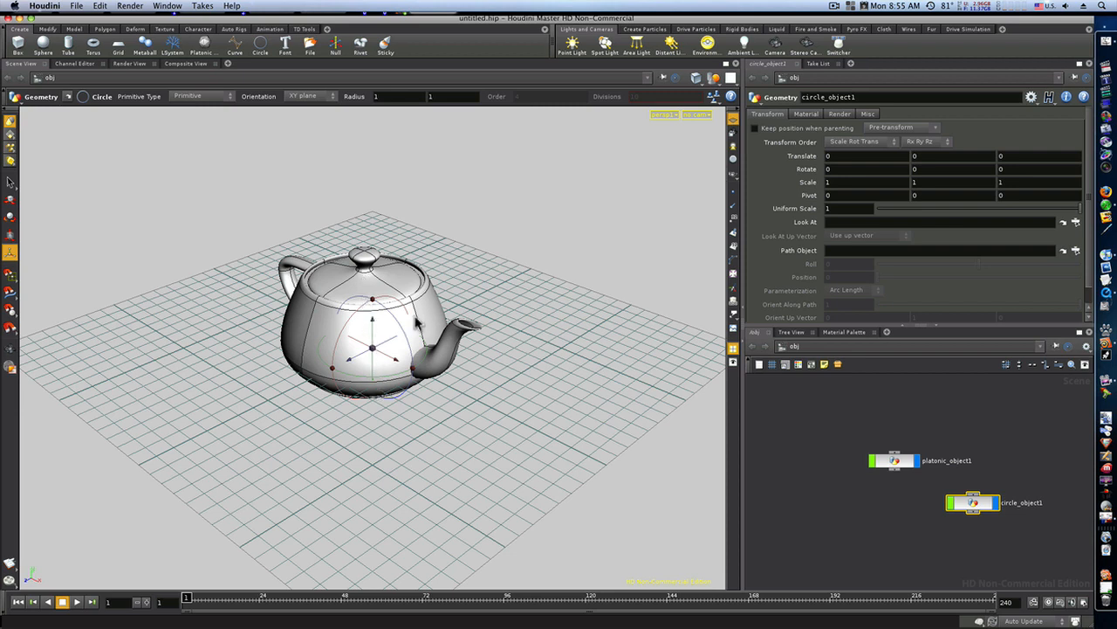
click(917, 461)
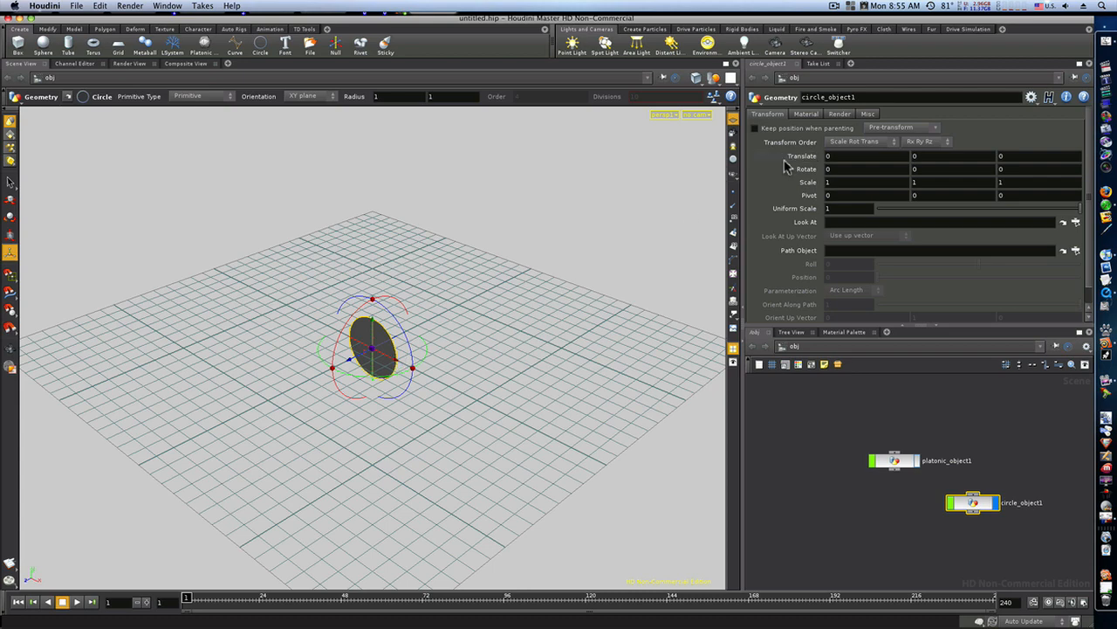
Step: Inside the circle object, make the circle an open-arc NURBS curve oriented to the ZX plane
double_click(971, 504)
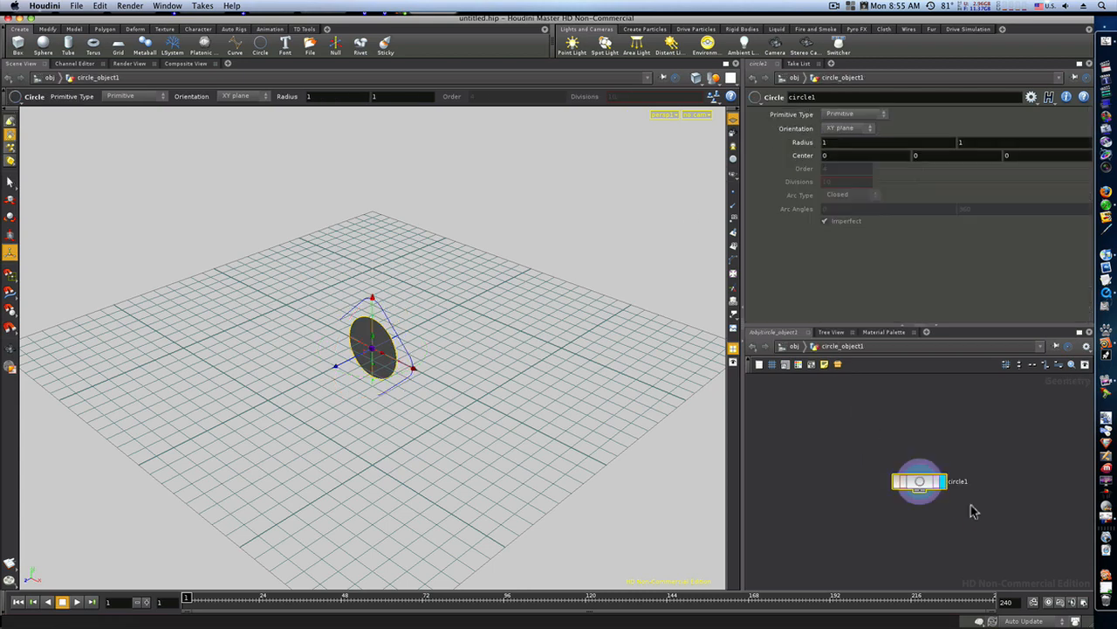
click(852, 128)
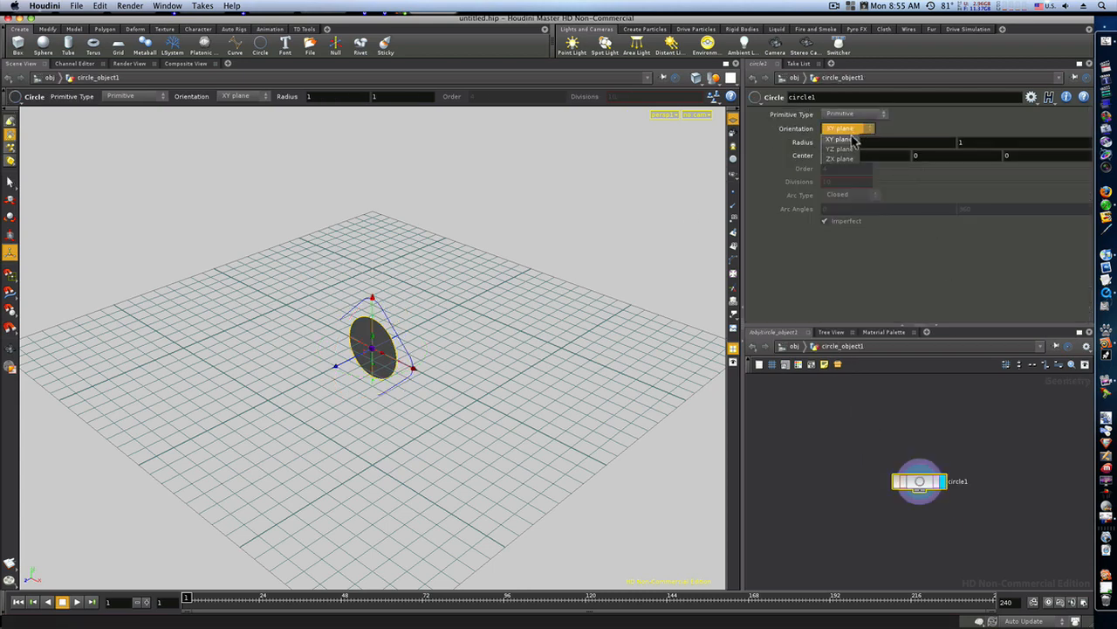
click(848, 162)
click(853, 115)
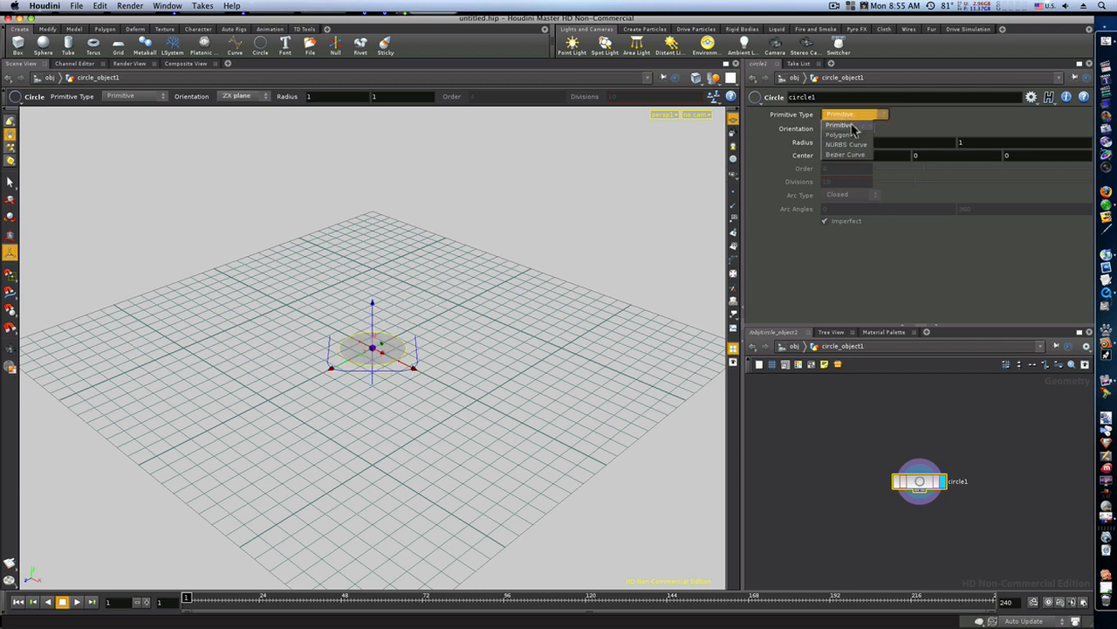
click(851, 148)
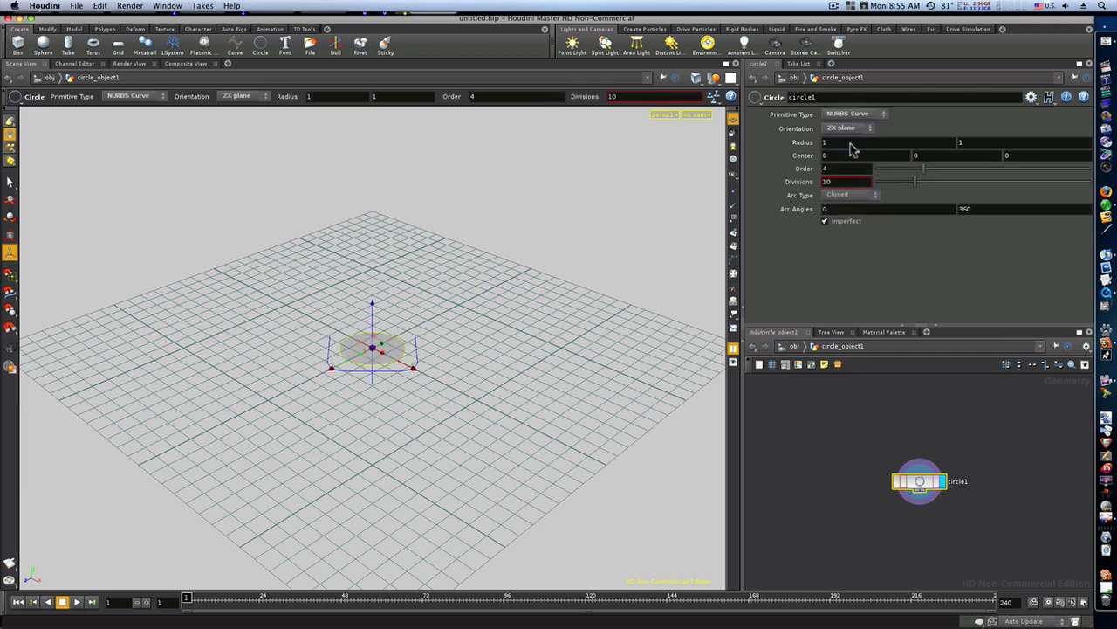
click(836, 195)
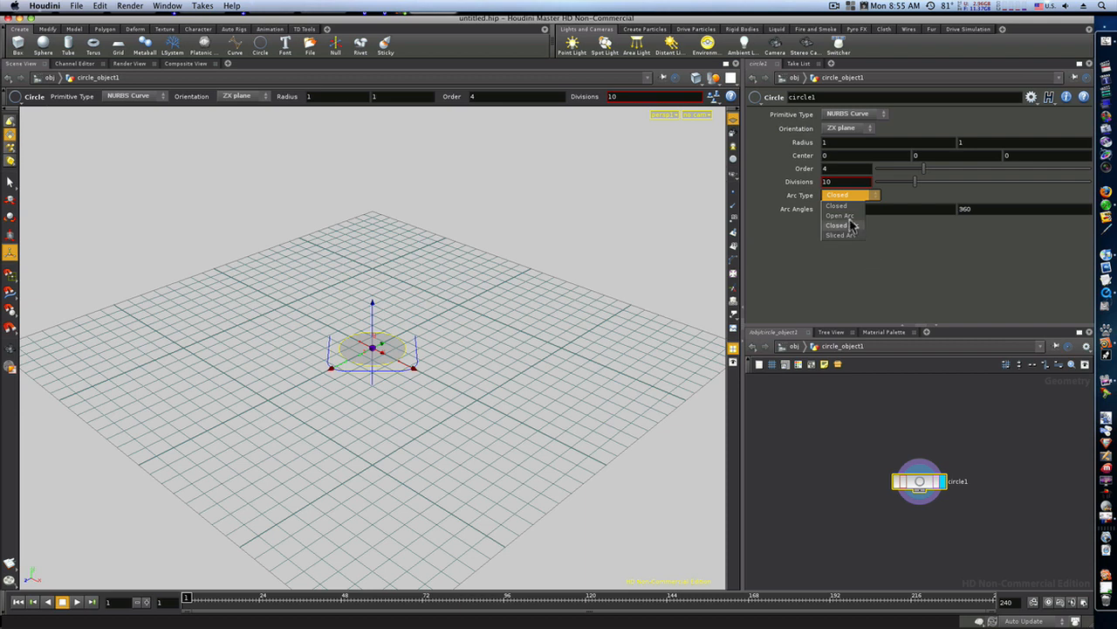
click(845, 216)
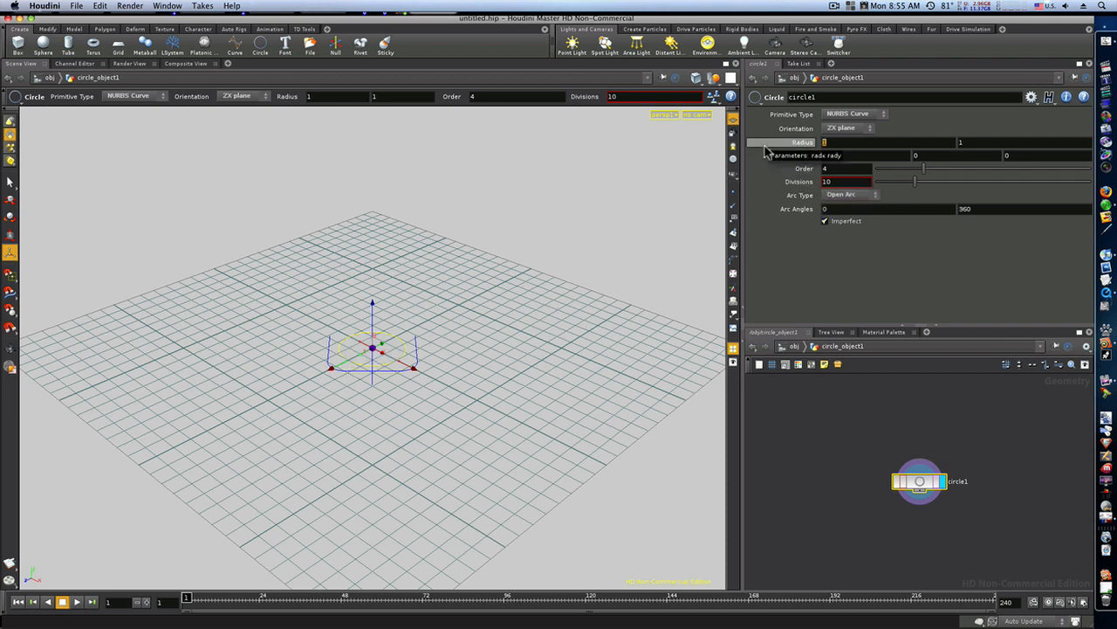
Step: Set both radii of the circle to 15
key(Tab)
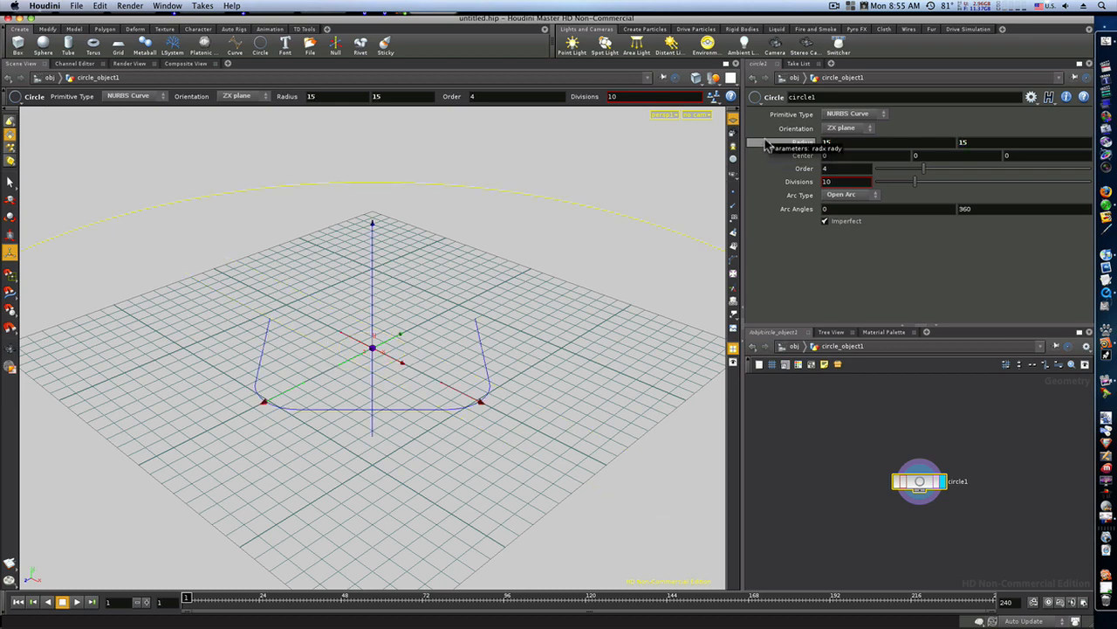
key(Escape)
drag(494, 317, 405, 316)
right_drag(405, 316, 256, 358)
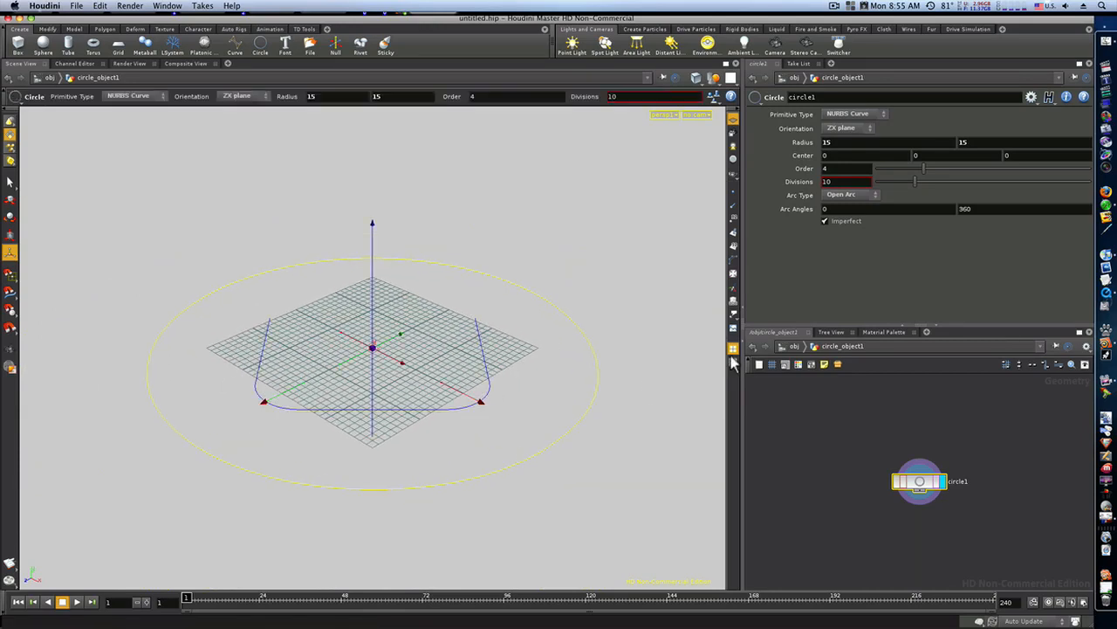
Step: Return to the object level and turn the teapot's display back on
click(795, 346)
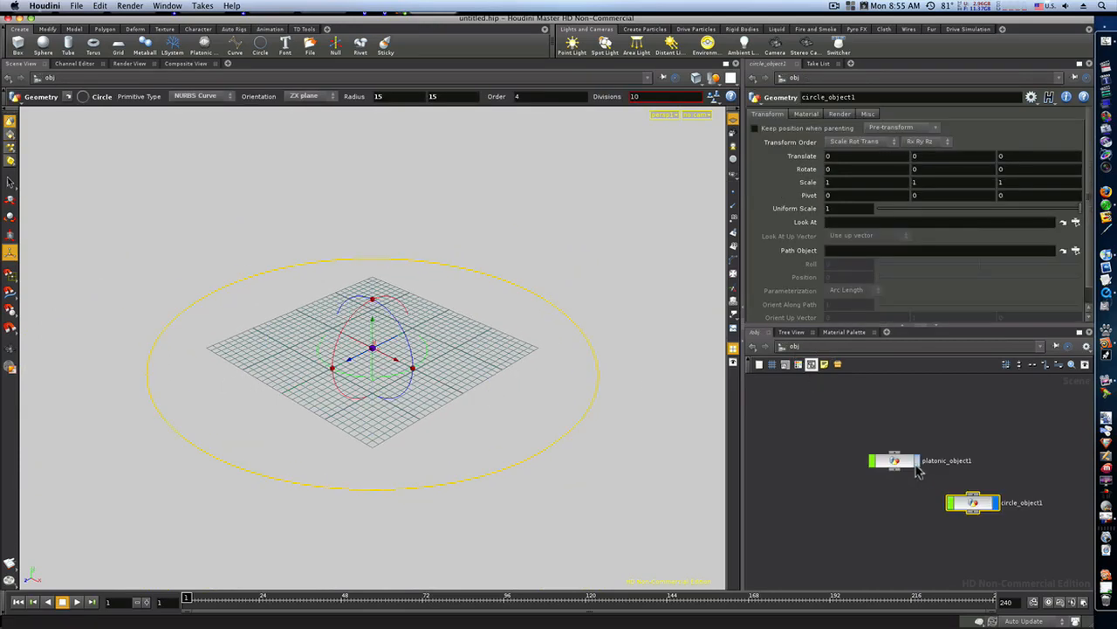
click(914, 461)
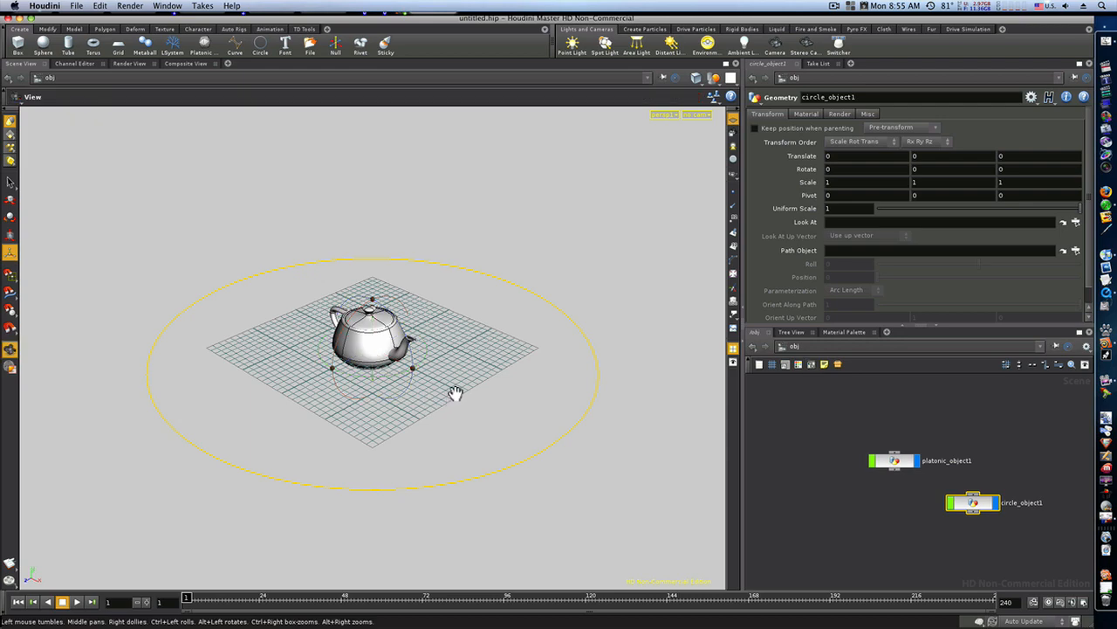
Step: Add a camera on the construction plane at the circle's edge, at about X 14.9, Y 0, Z -1.74
drag(454, 392, 487, 395)
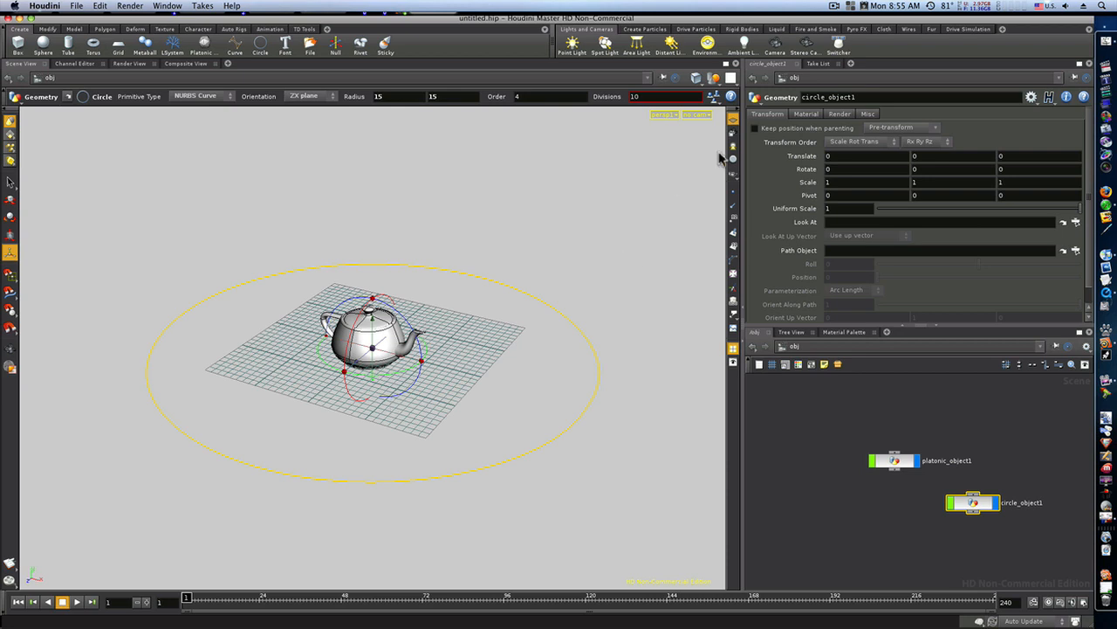
click(775, 46)
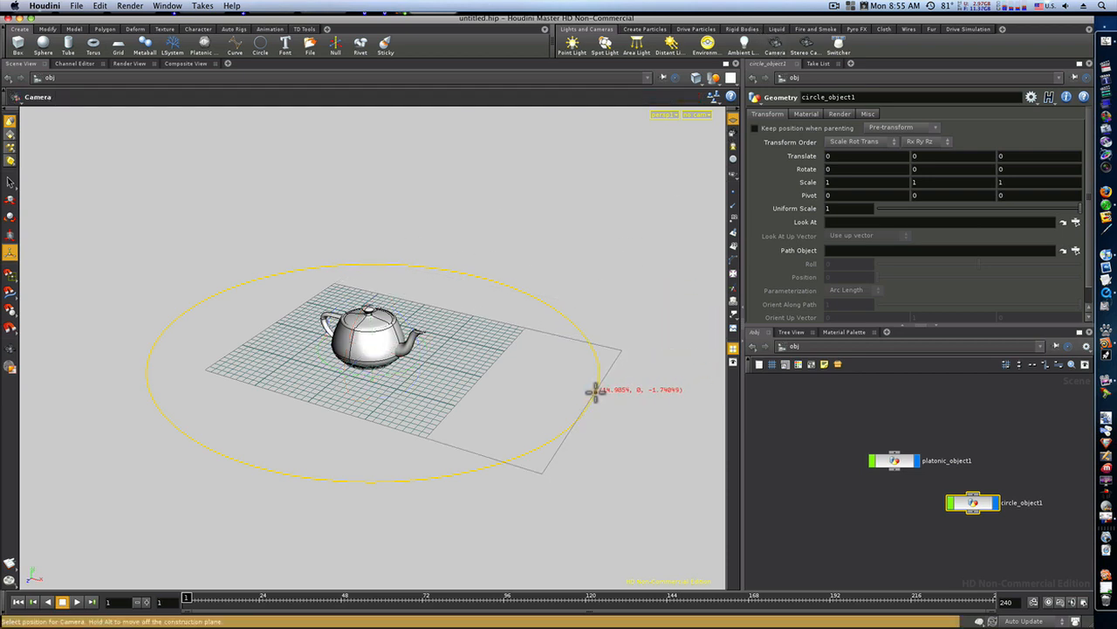
click(595, 391)
drag(606, 417, 565, 384)
key(Return)
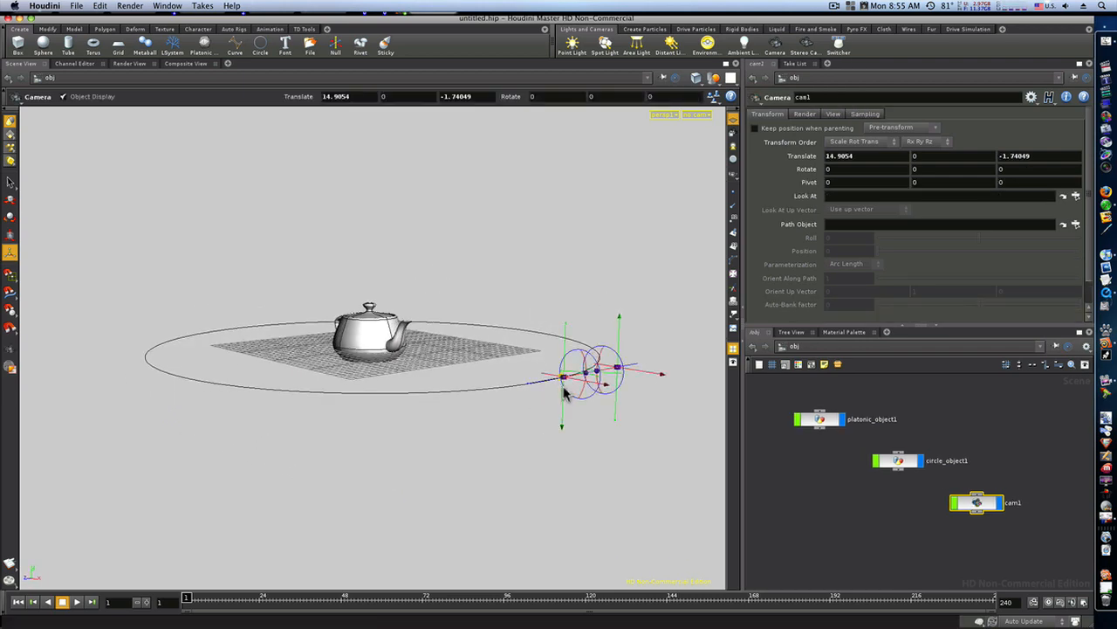
Step: Revert the camera's parameters to their defaults
click(1031, 98)
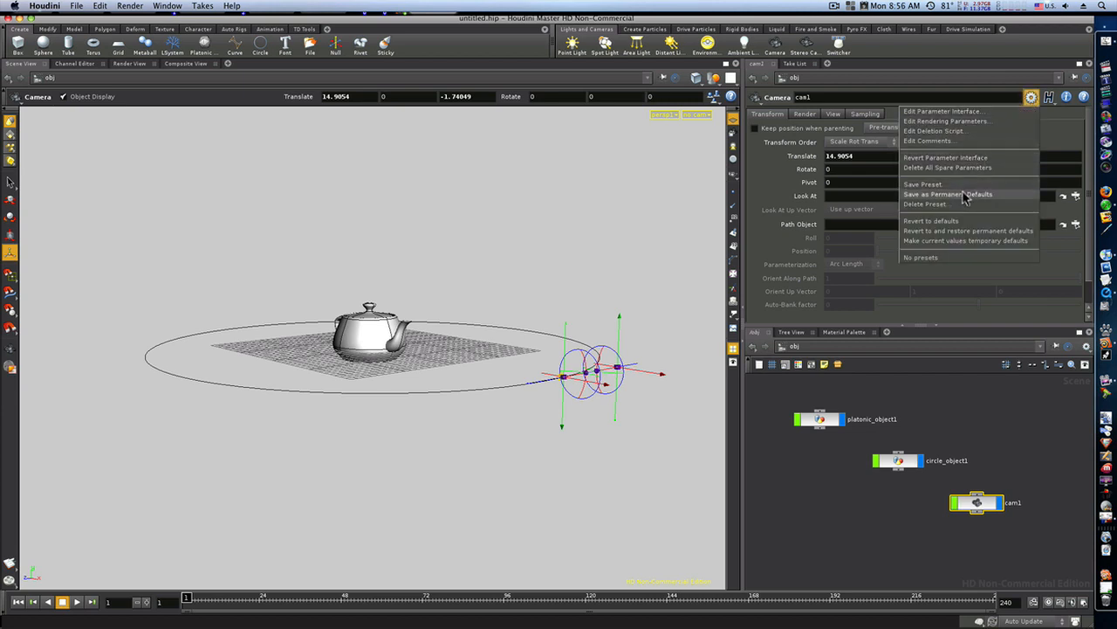
click(931, 221)
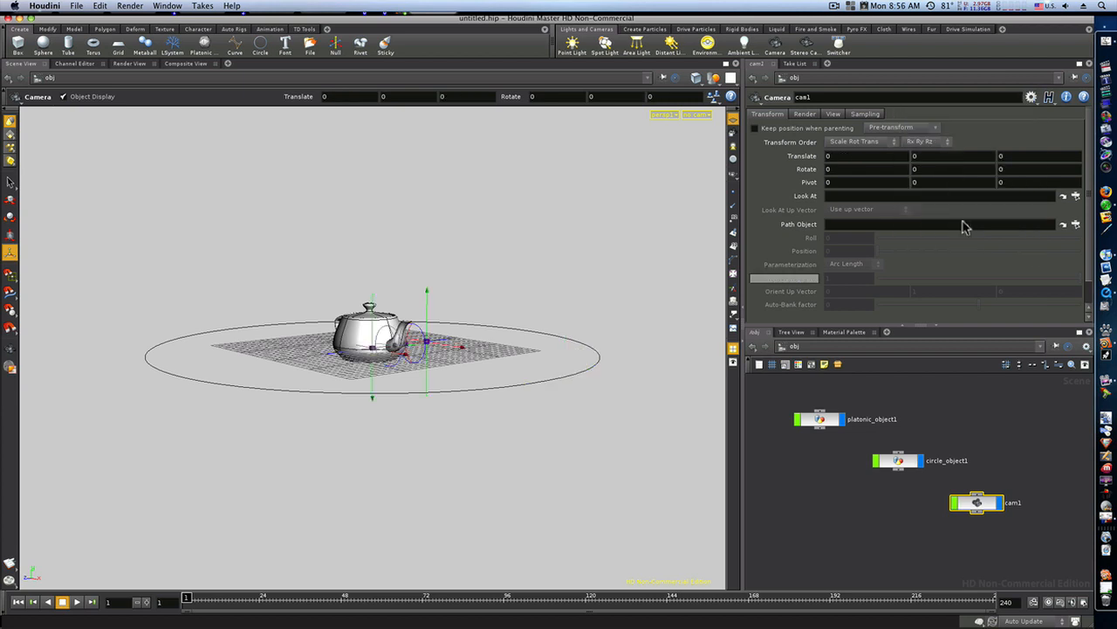
key(Escape)
drag(462, 288, 427, 302)
key(Return)
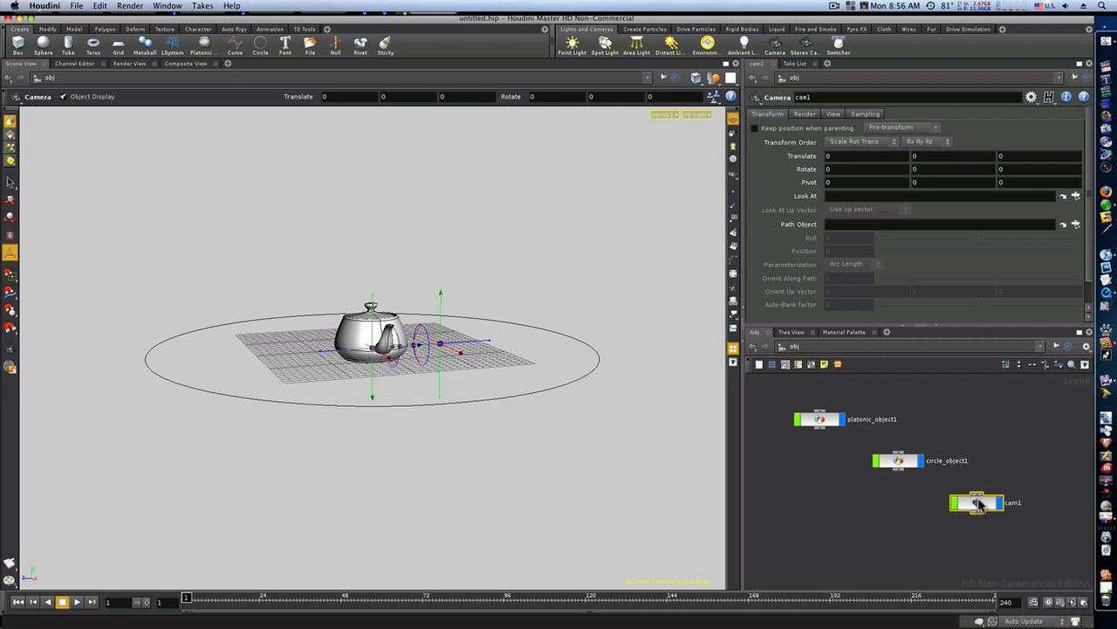
Step: Set the camera's path object to the circle1 curve inside circle_object1
click(1062, 225)
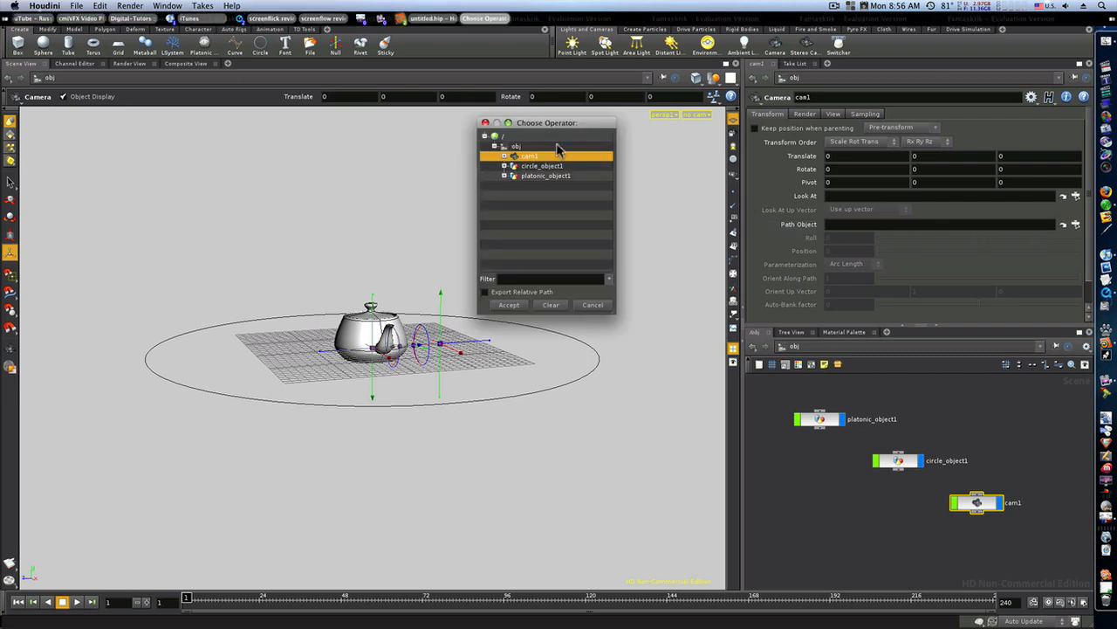
click(505, 166)
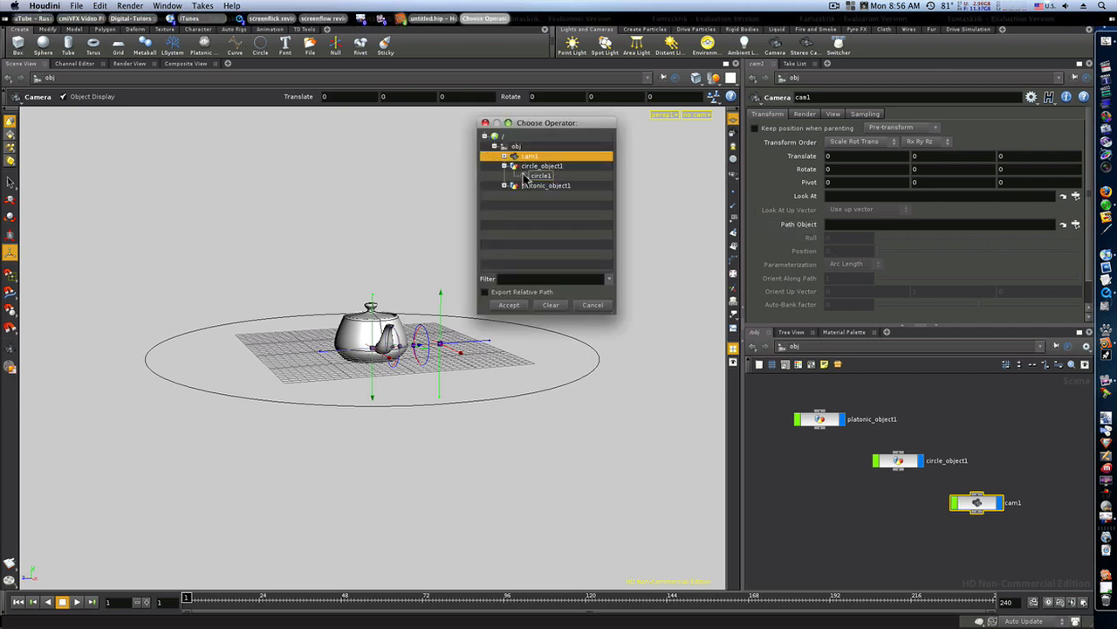
click(531, 176)
click(509, 305)
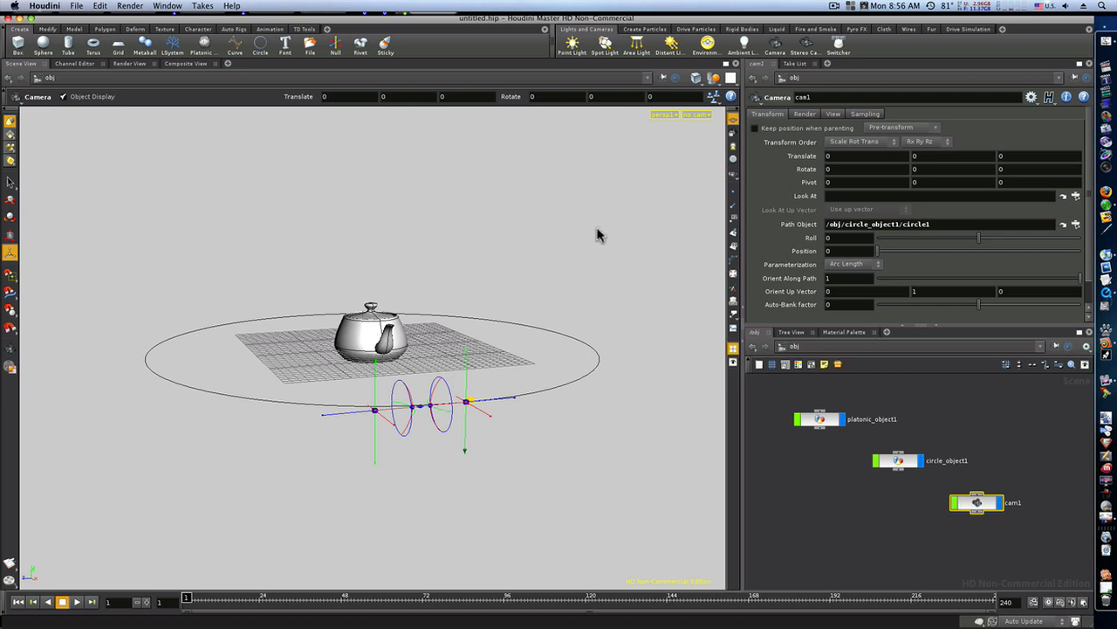
Step: Create a null object at the origin
click(337, 48)
key(Return)
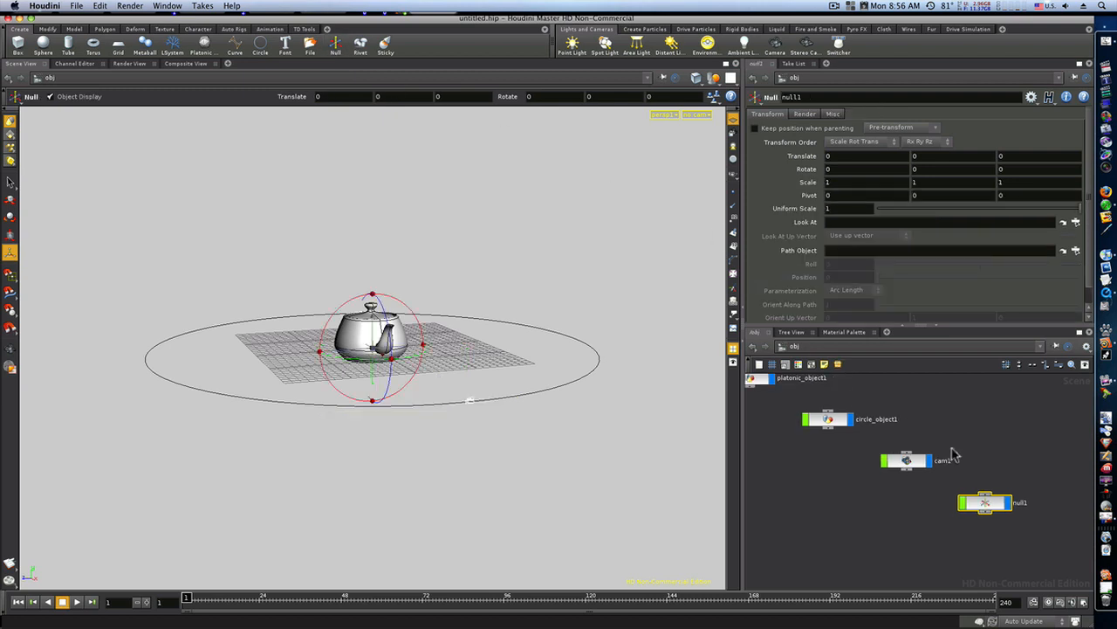
Step: Place the null below the camera node in the network and rename it target
drag(984, 502, 910, 519)
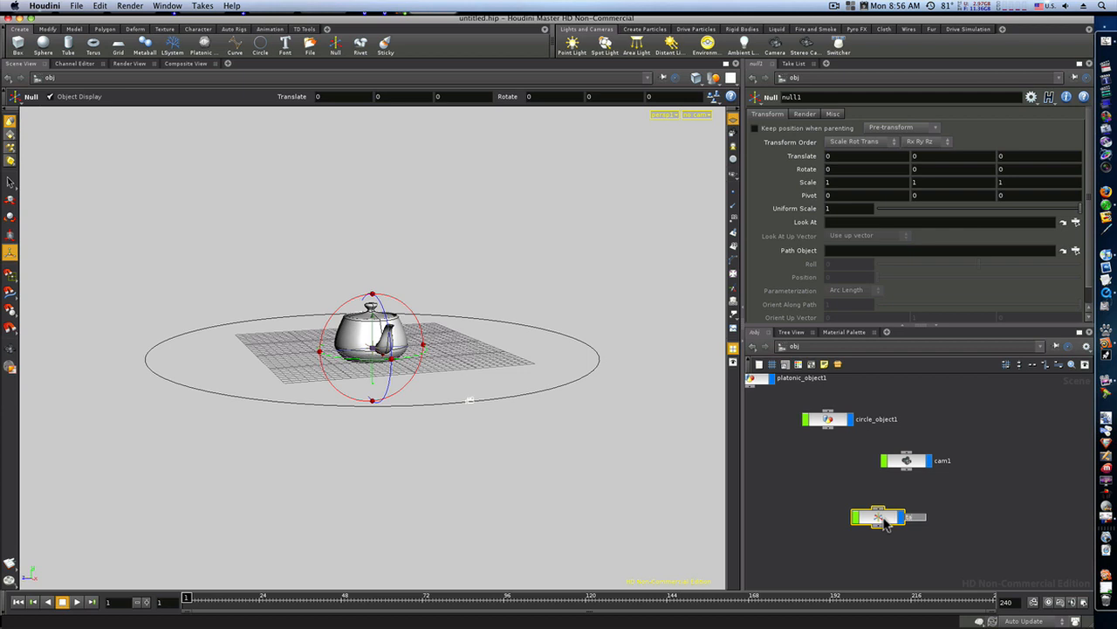
key(Return)
middle_drag(845, 467, 882, 471)
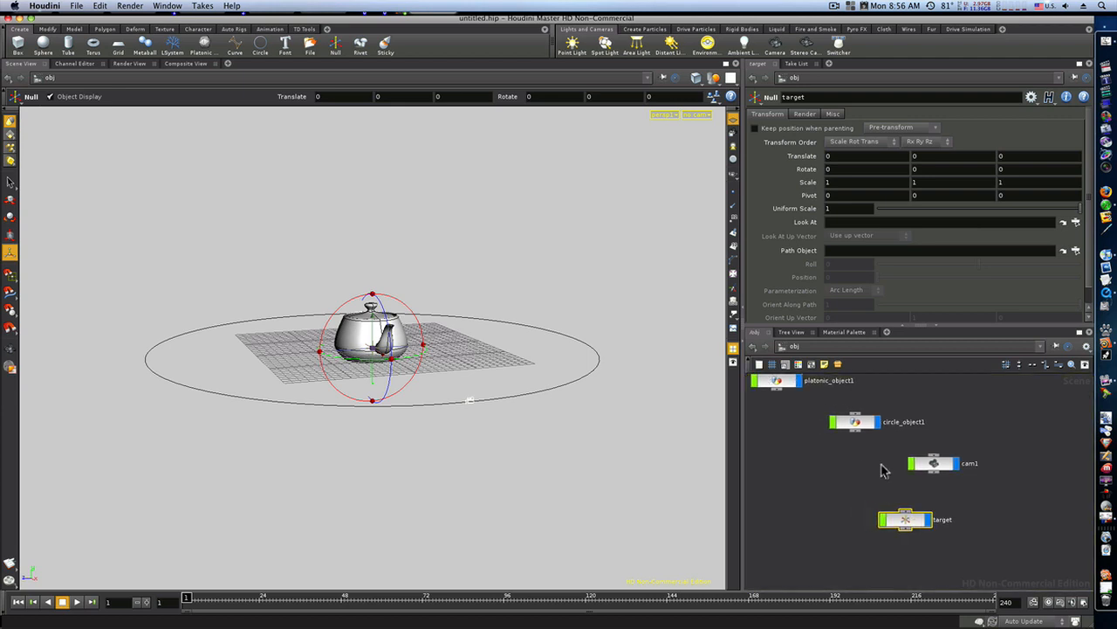
Step: Set cam1's Look At object to the target null, /obj/target
click(932, 469)
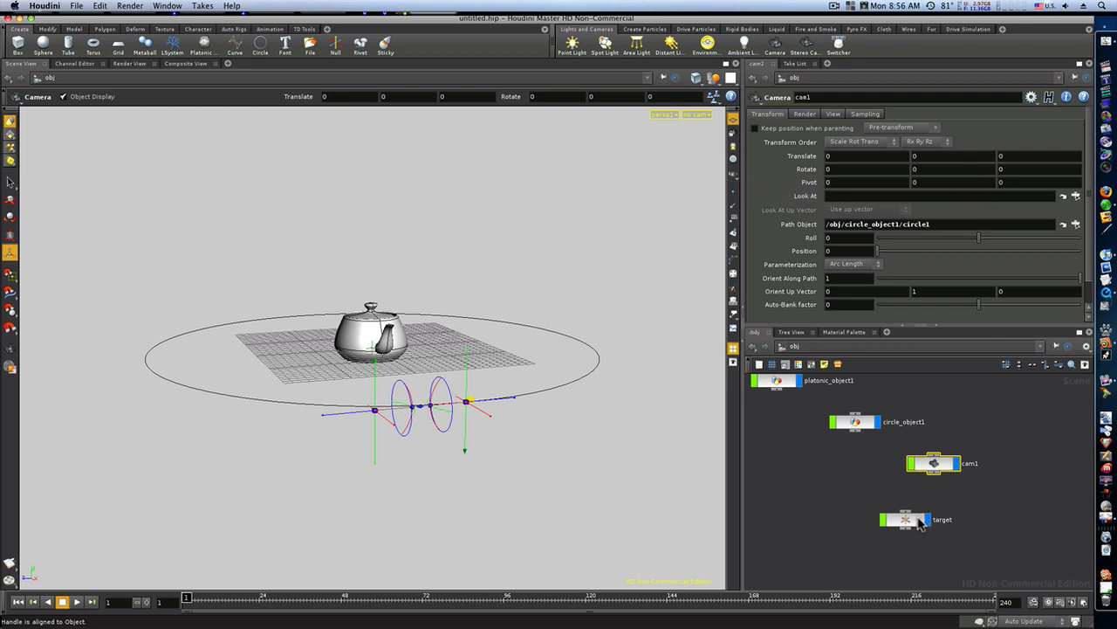
drag(911, 522, 852, 199)
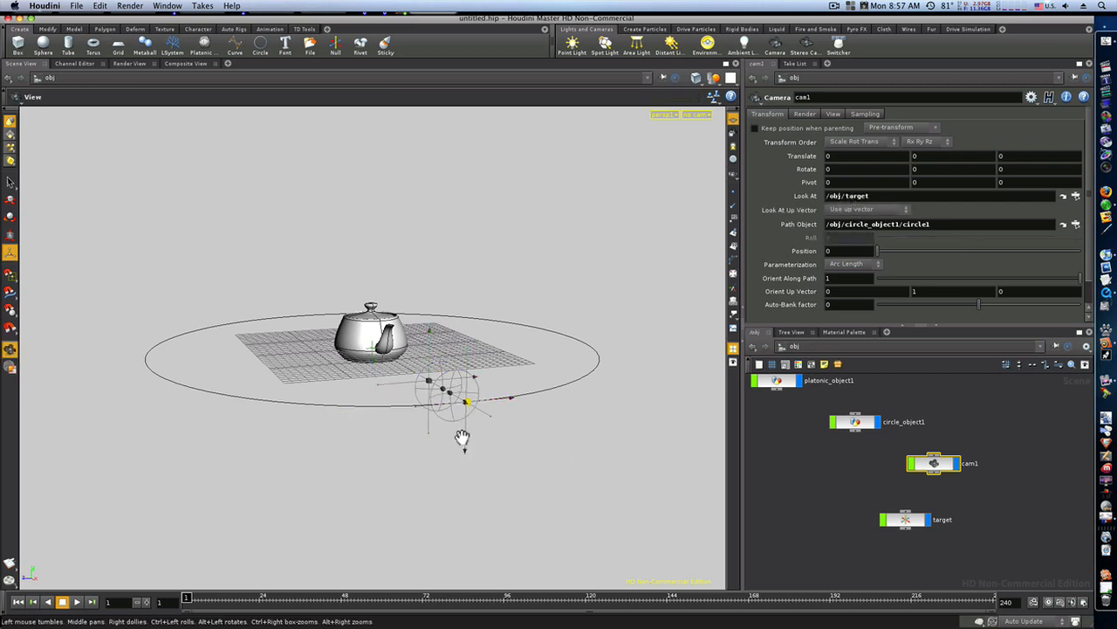
Step: Raise the target null to about 1.86 in Y, adjusting its height while looking through cam1
alt+right_drag(480, 437, 710, 449)
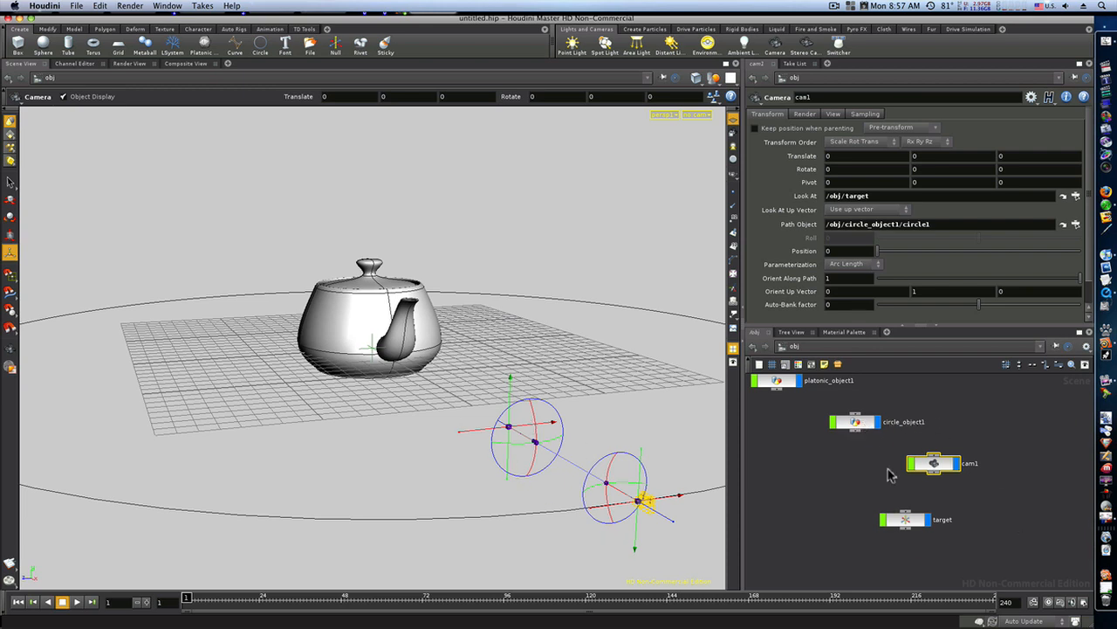
click(910, 521)
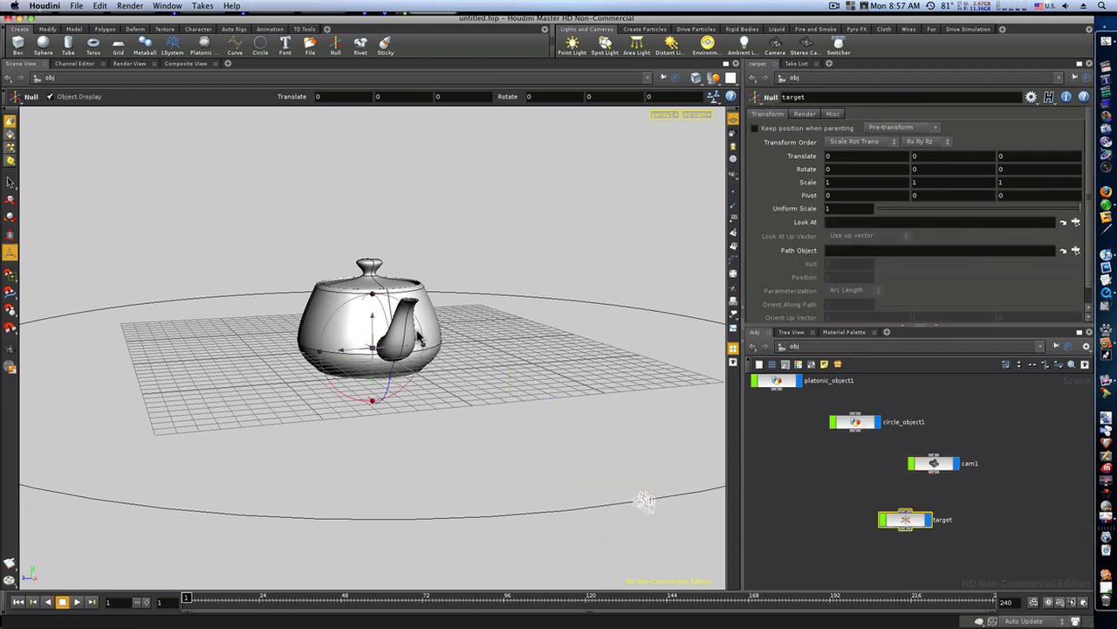
drag(373, 315, 398, 273)
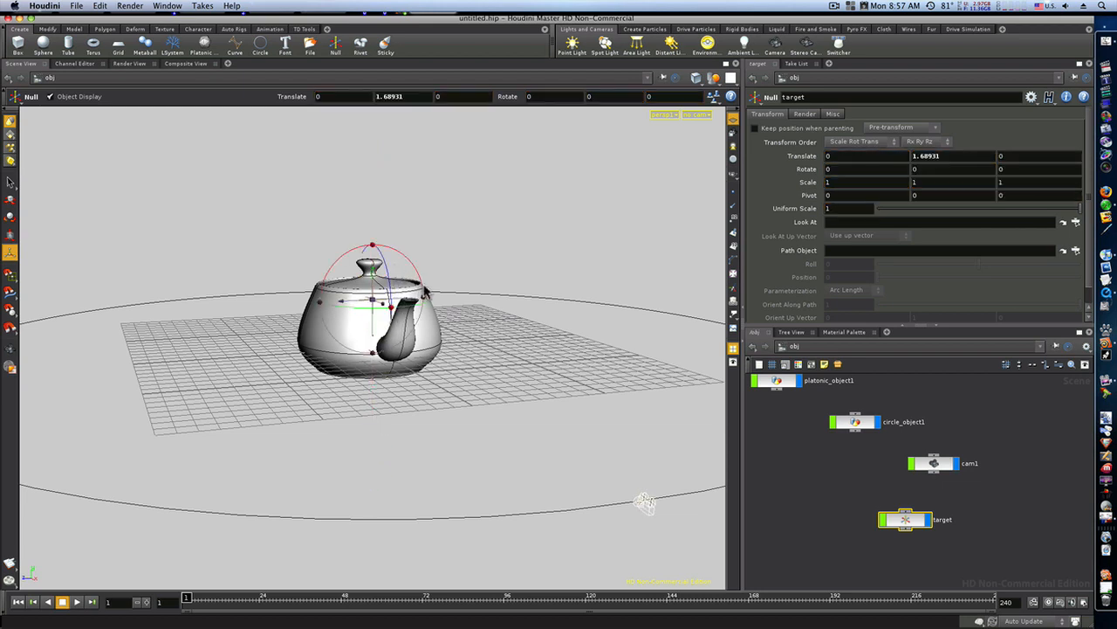
click(699, 121)
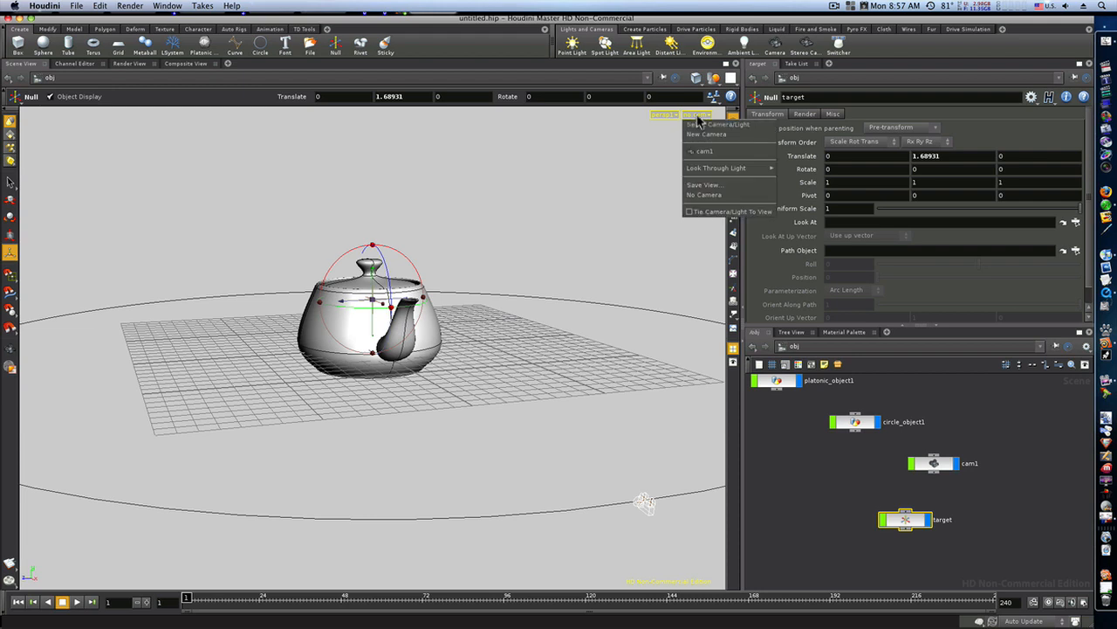
click(703, 155)
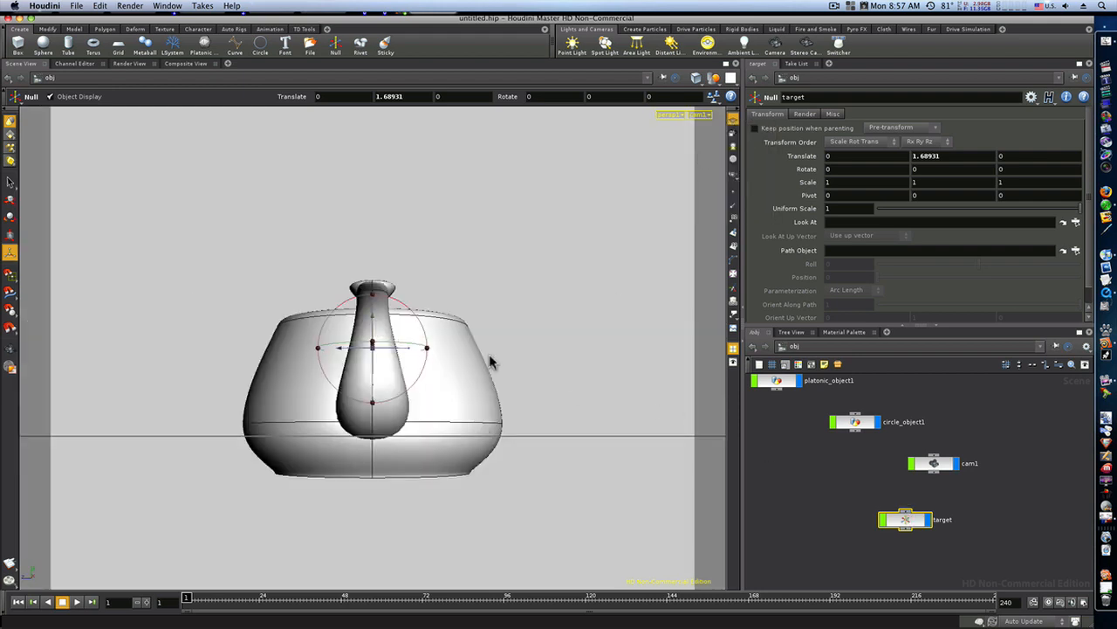
mouse_move(372, 315)
mouse_down()
mouse_move(373, 383)
mouse_move(393, 361)
mouse_move(399, 519)
mouse_move(435, 292)
mouse_move(434, 306)
mouse_up()
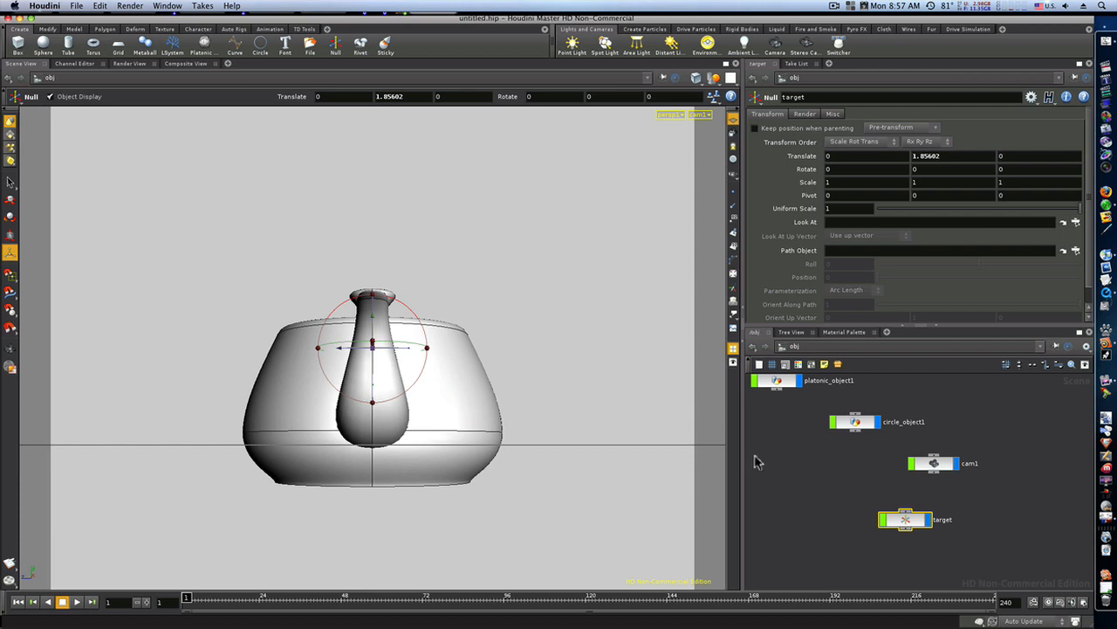
Step: Return the viewport to no camera and keyframe cam1's path position at 0 on frame 1
click(701, 123)
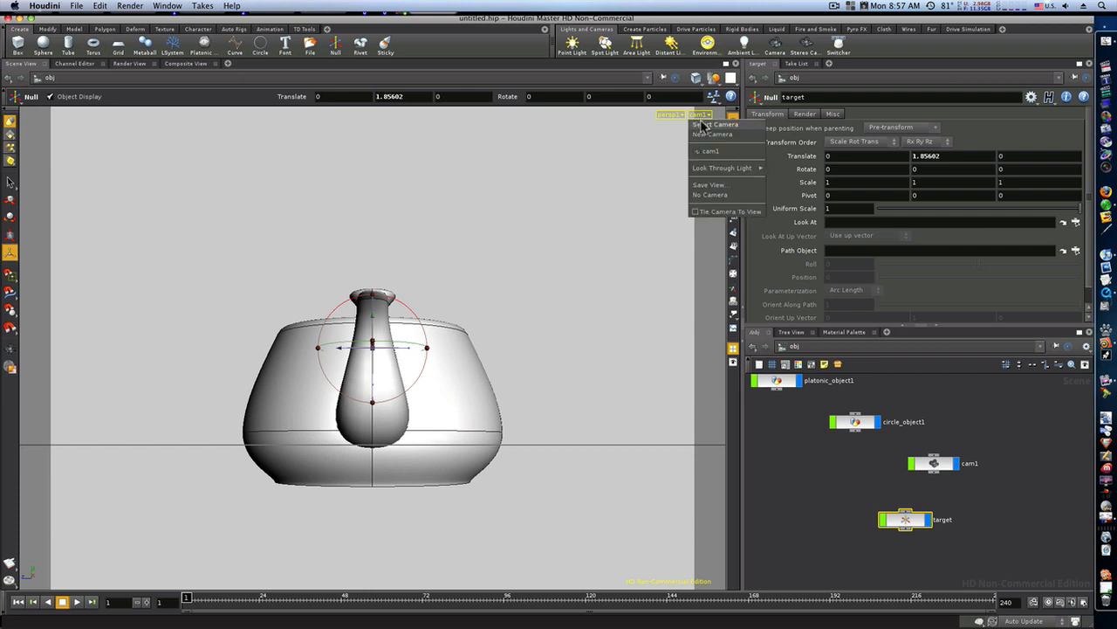
click(714, 197)
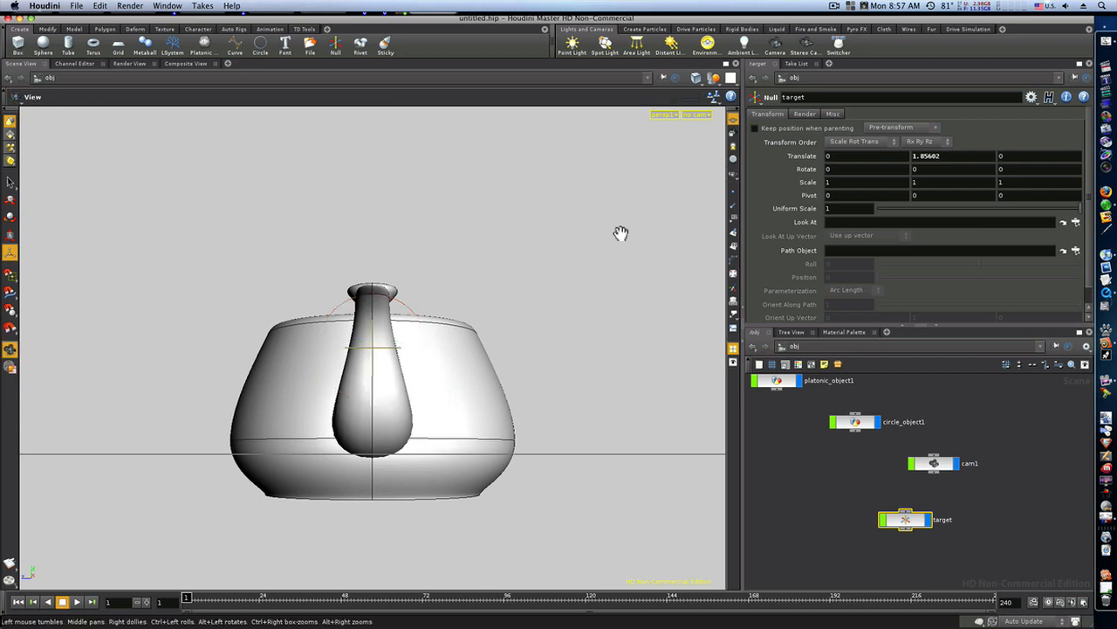
alt+right_drag(623, 234, 262, 240)
alt+drag(298, 235, 356, 267)
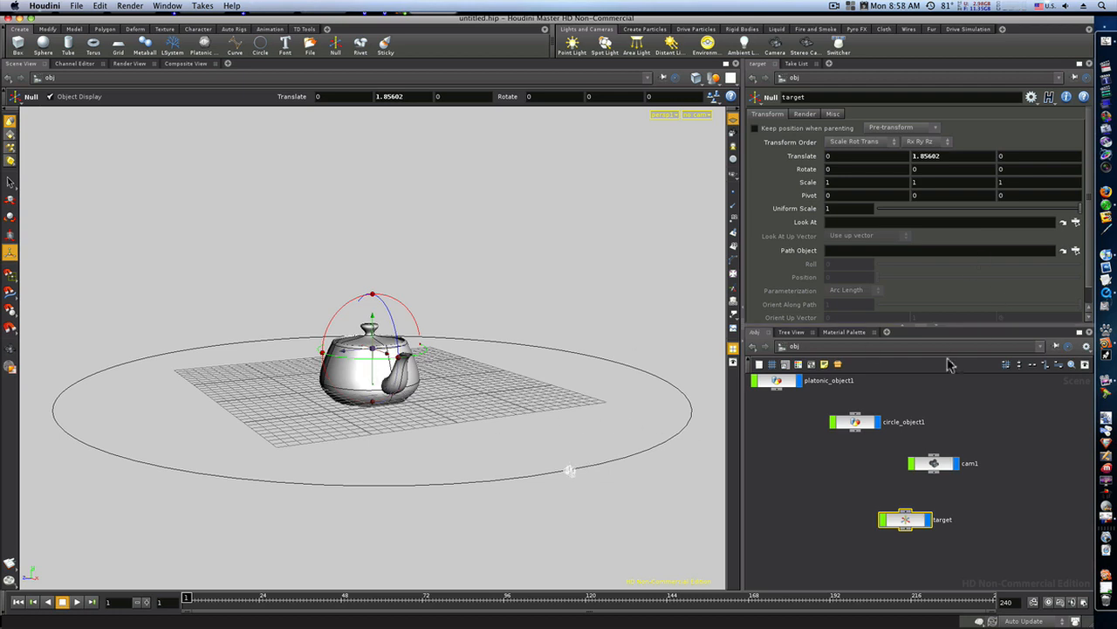
click(948, 465)
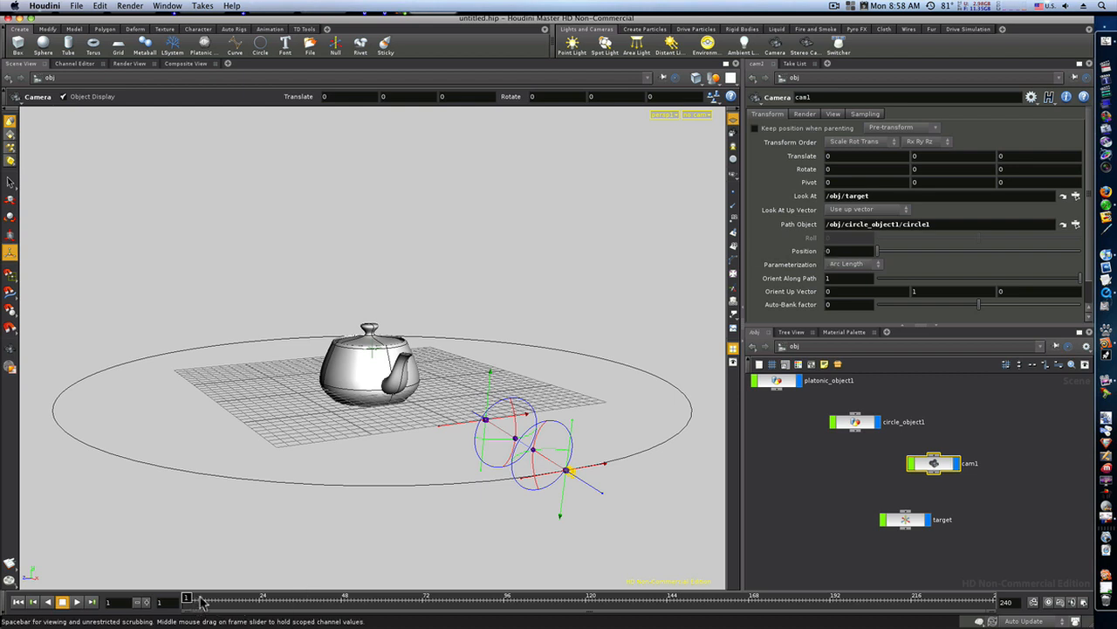
alt+click(856, 253)
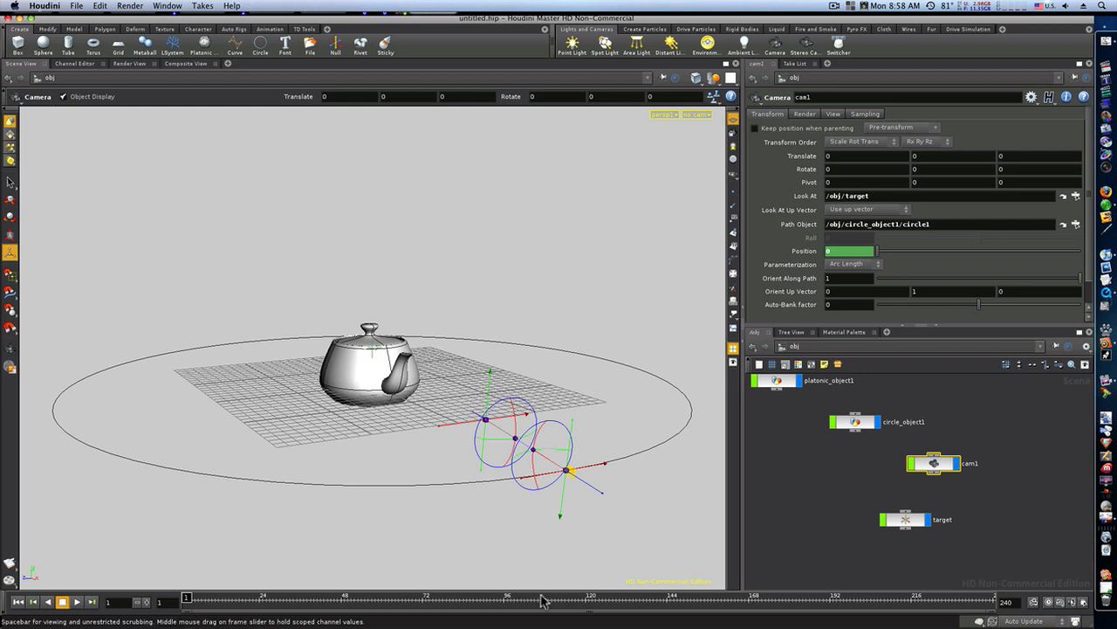
Step: Keyframe cam1's path position at 2.04 on frame 240
drag(546, 598, 986, 598)
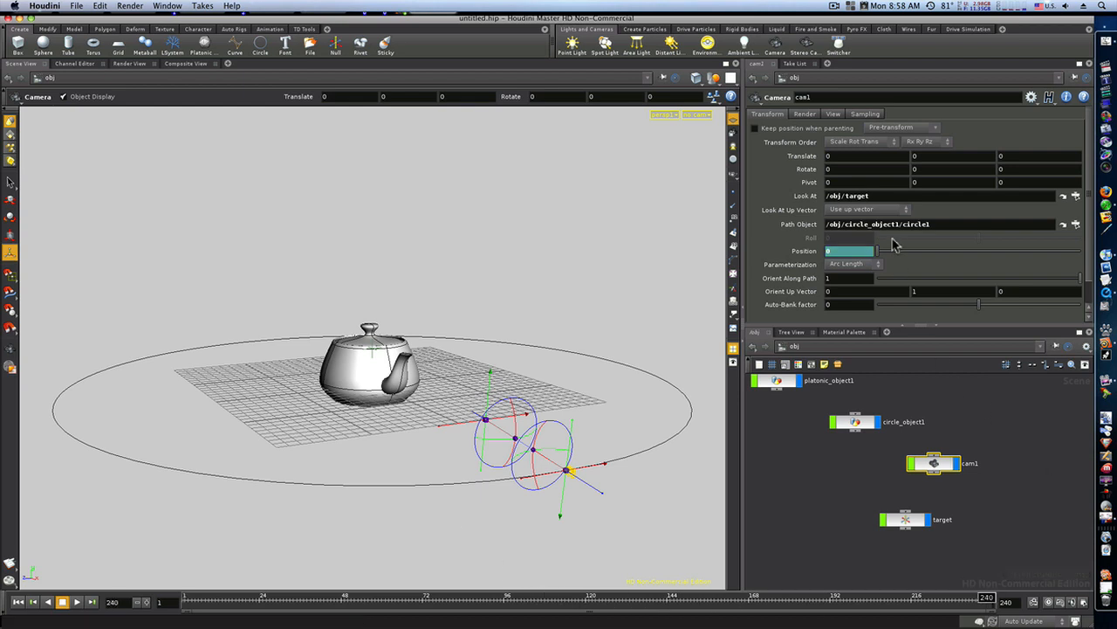
drag(879, 256, 921, 266)
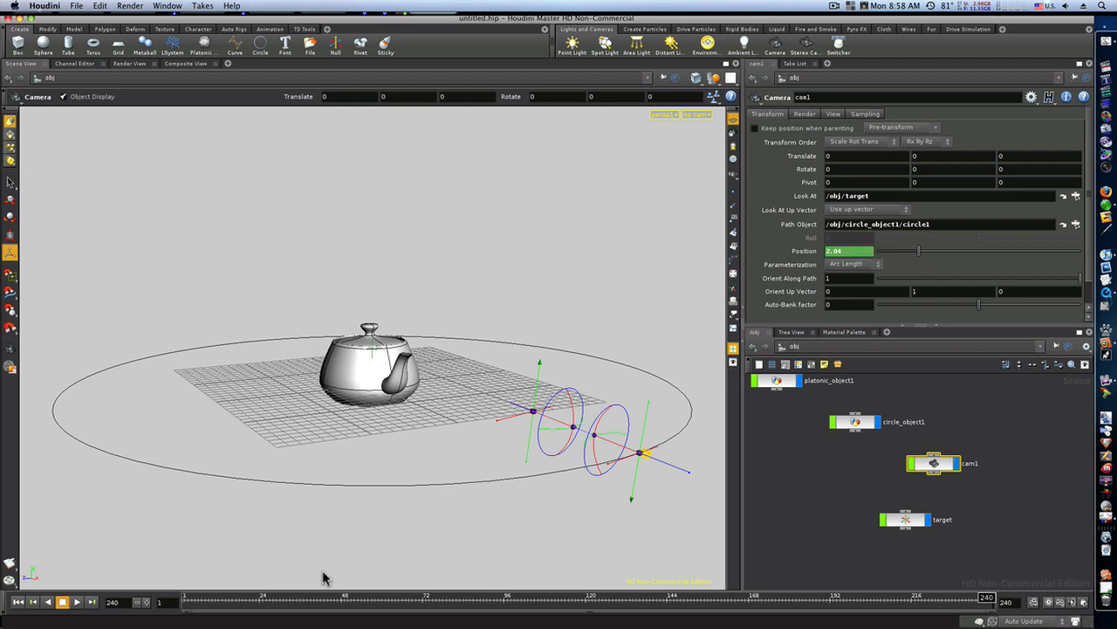
Step: Play back the camera's travel along the circle in the free perspective view and through cam1
click(75, 603)
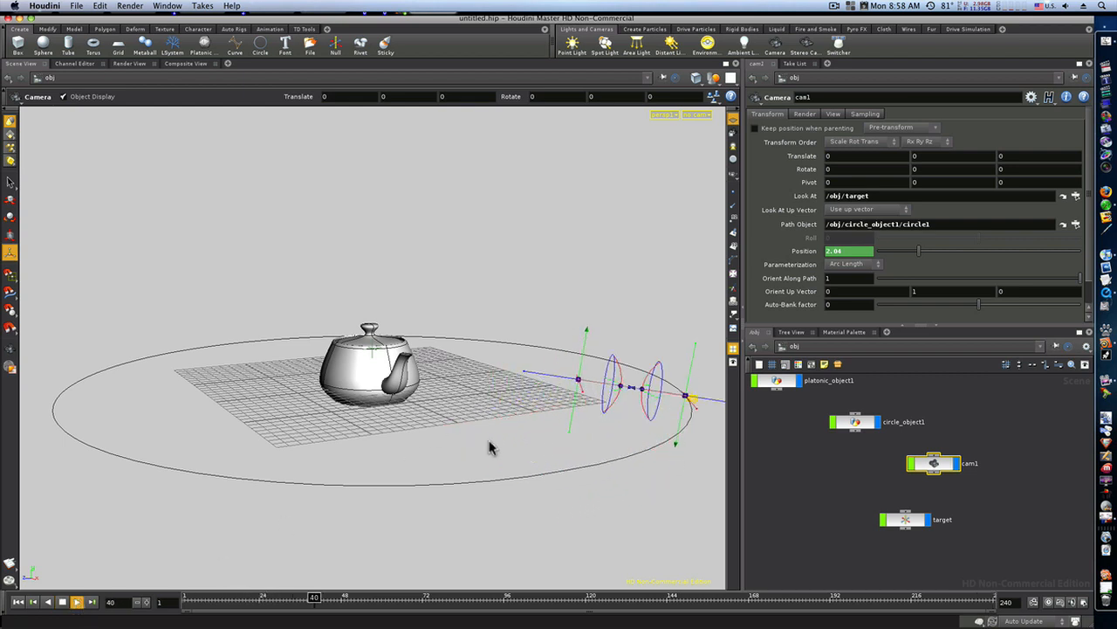
click(64, 602)
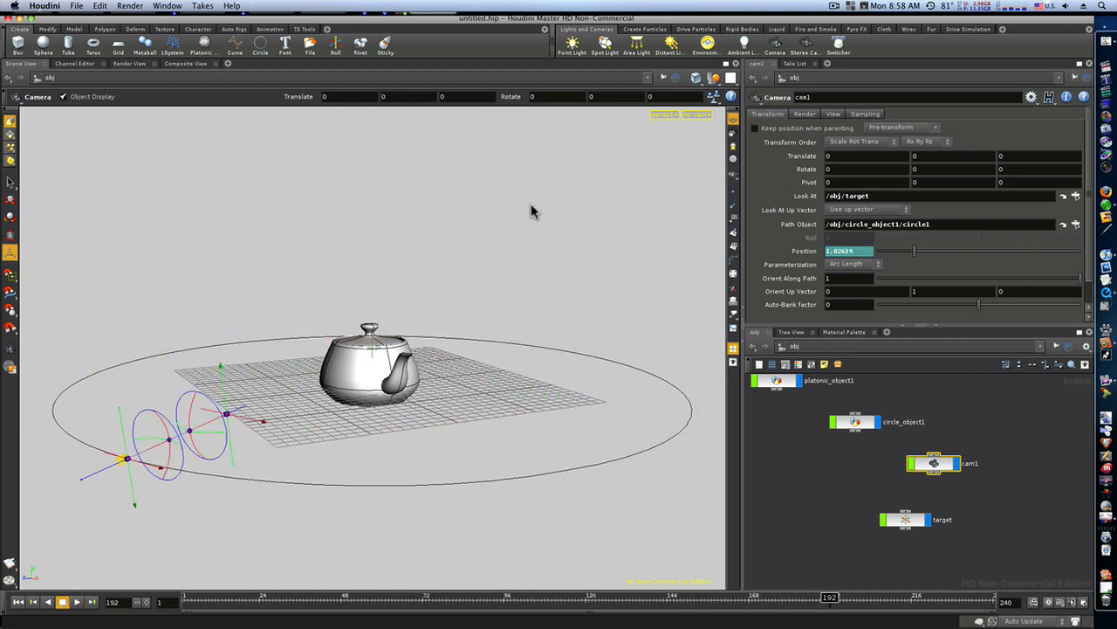
click(697, 115)
click(705, 155)
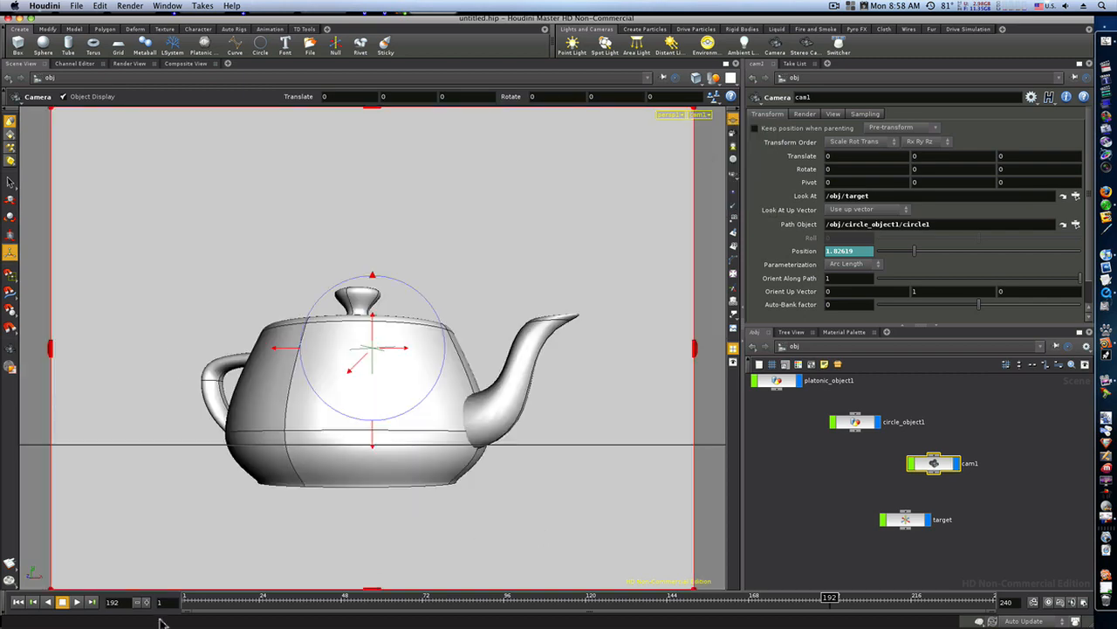
click(76, 602)
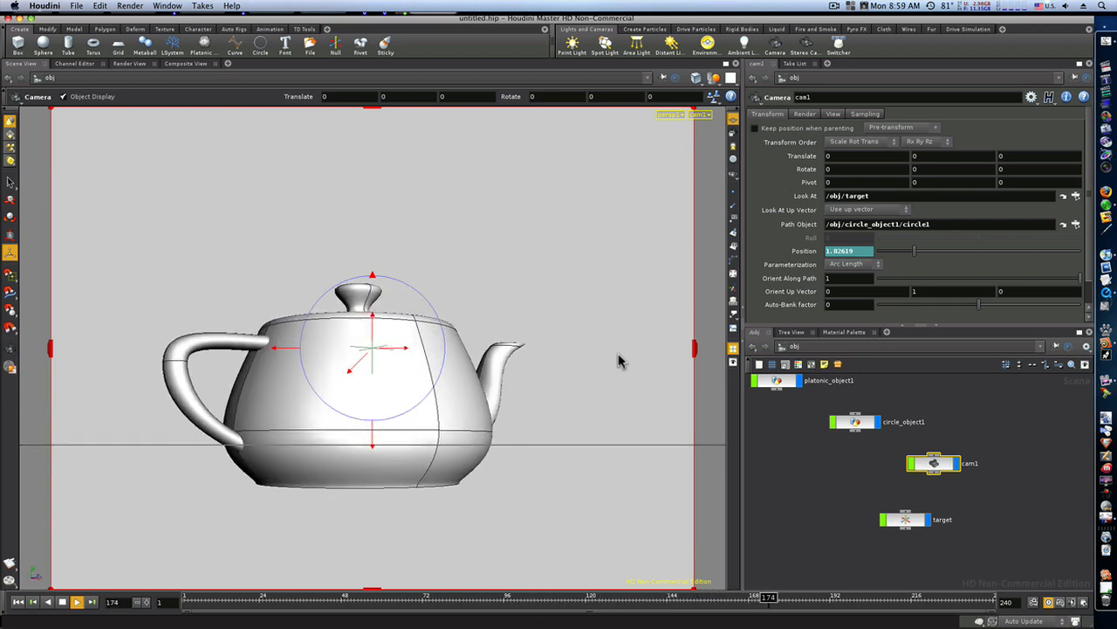
Step: Switch the viewport back to no camera and watch cam1 circle the teapot from a wider perspective view
click(699, 114)
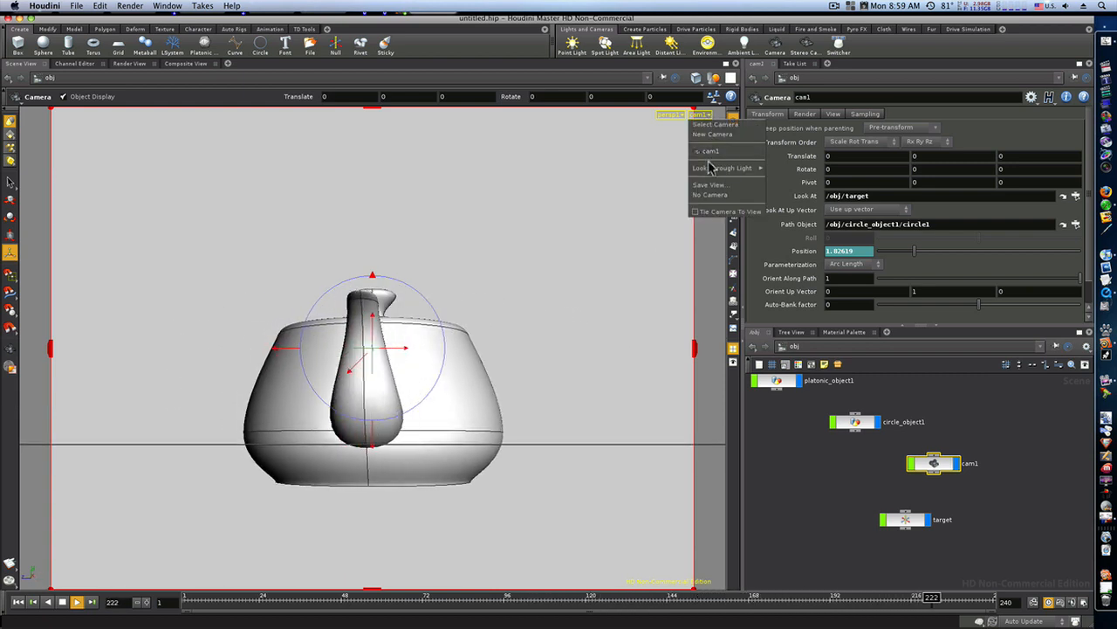
click(709, 195)
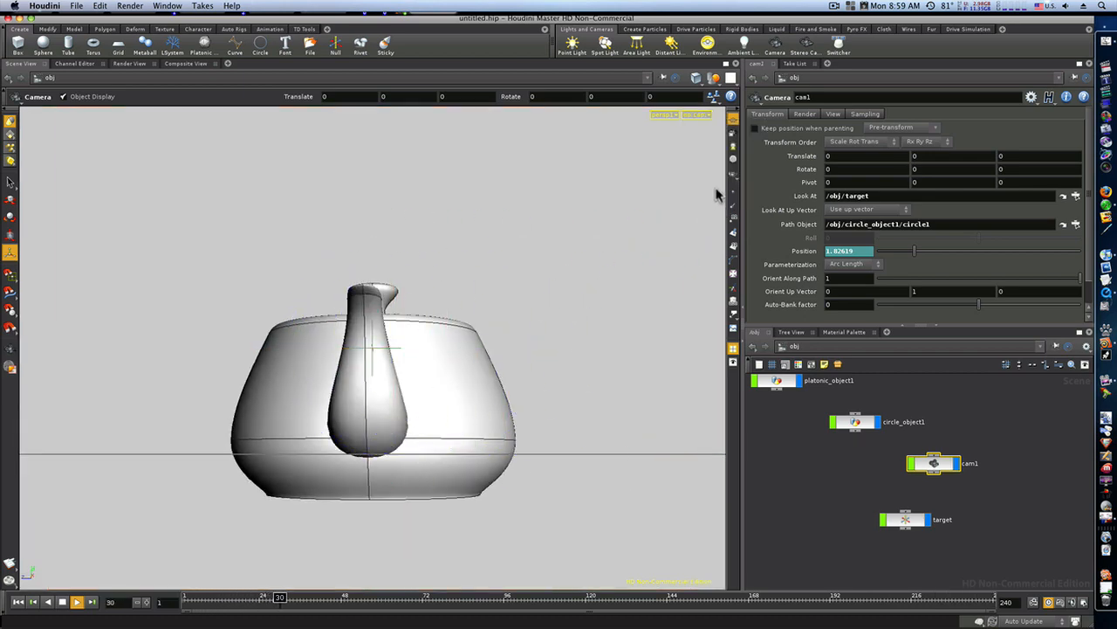
key(Escape)
drag(511, 381, 309, 349)
right_drag(458, 351, 306, 332)
key(Return)
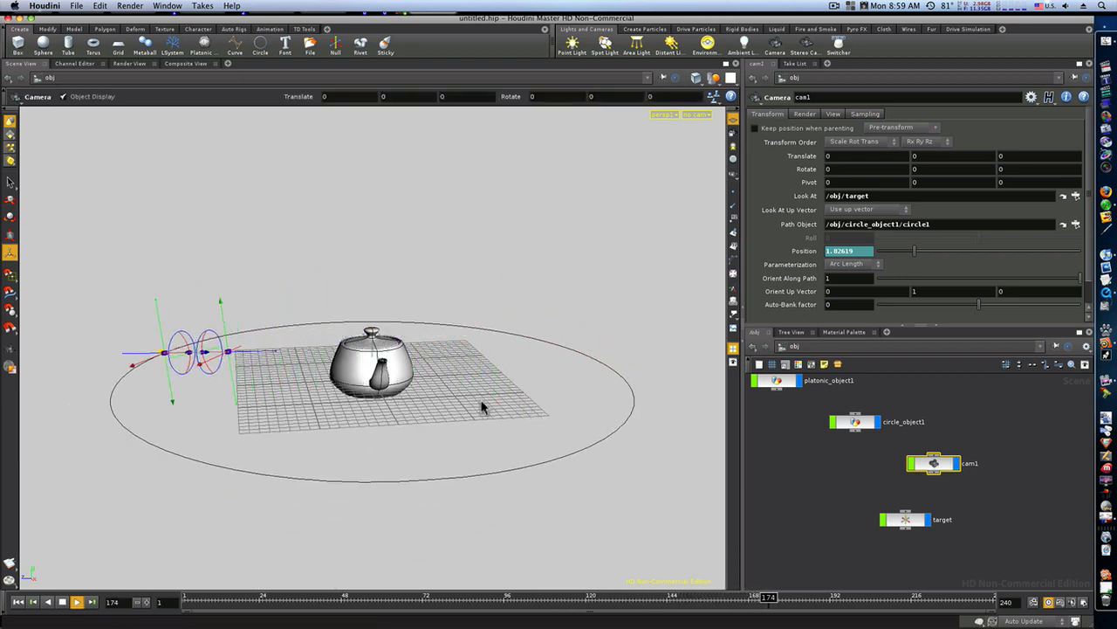